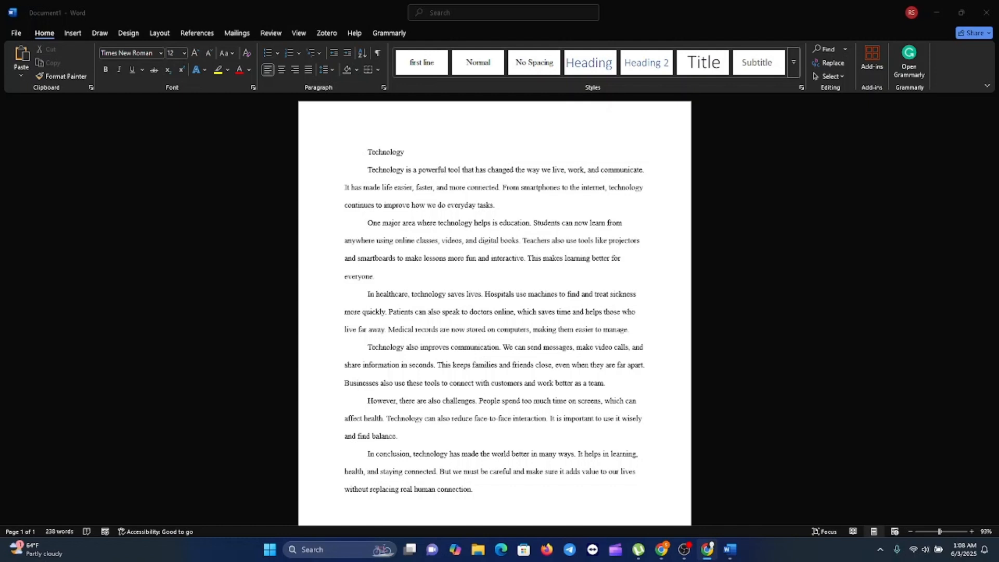
# Bring Word into focus and dismiss the save prompt without saving.
pyautogui.click(493, 362)
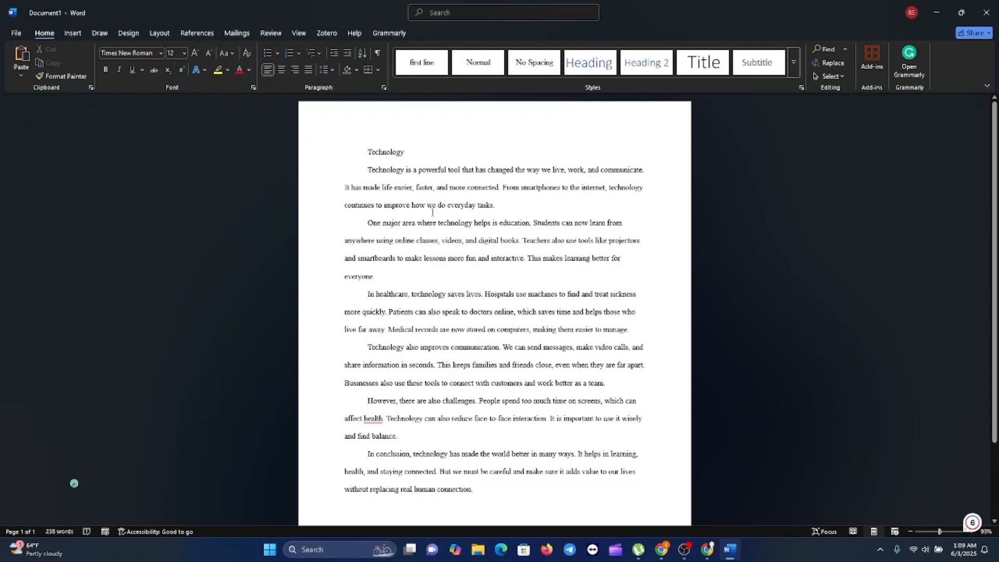
pyautogui.hotkey('ctrl', 's')
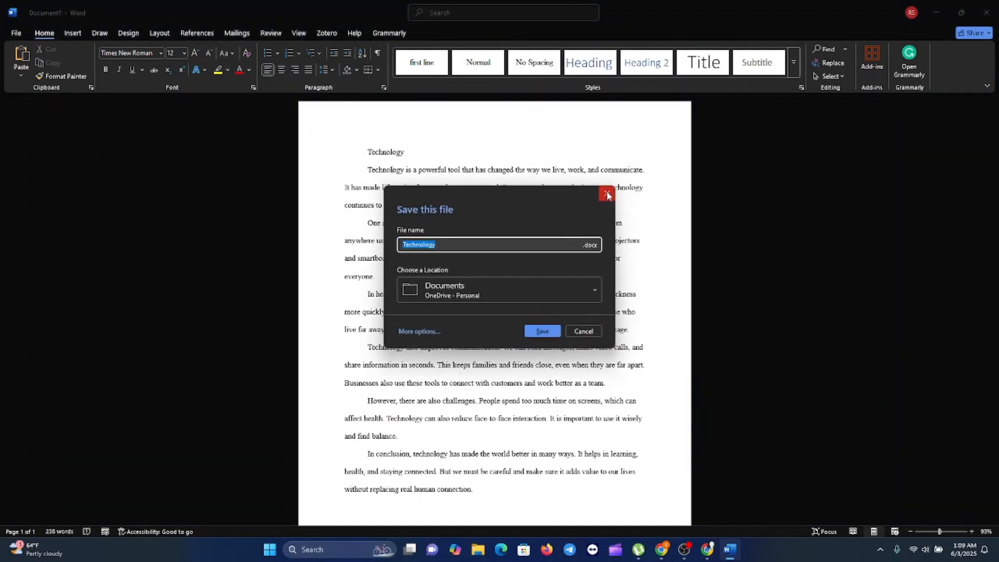
pyautogui.click(607, 195)
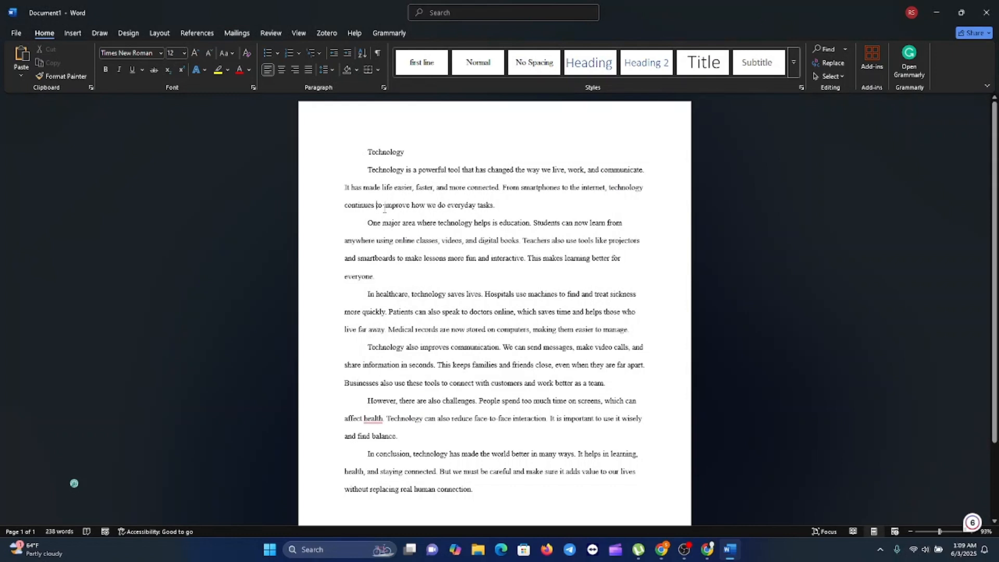
# Set the whole essay to Times New Roman, size 12.
pyautogui.hotkey('ctrl', 'a')
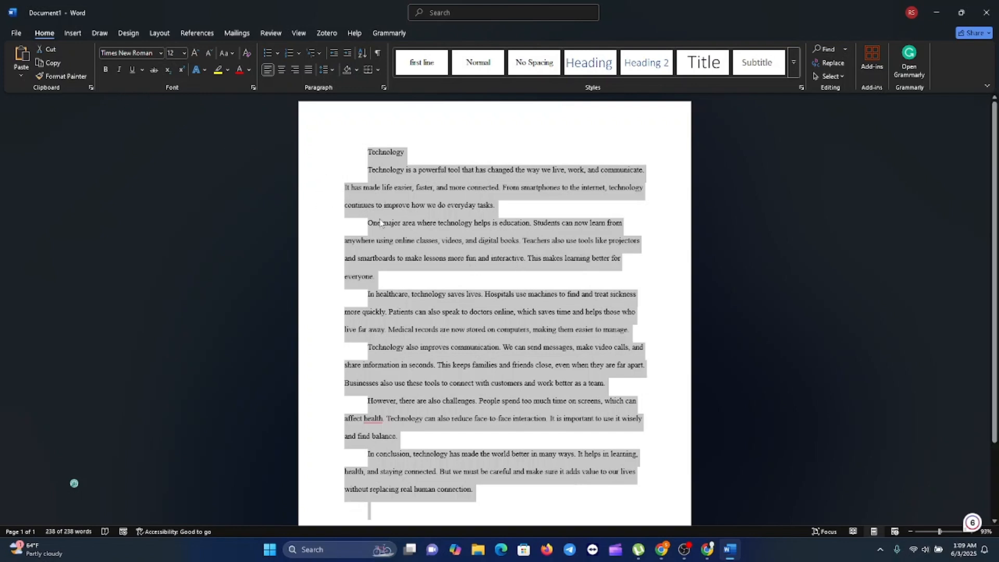
pyautogui.click(161, 52)
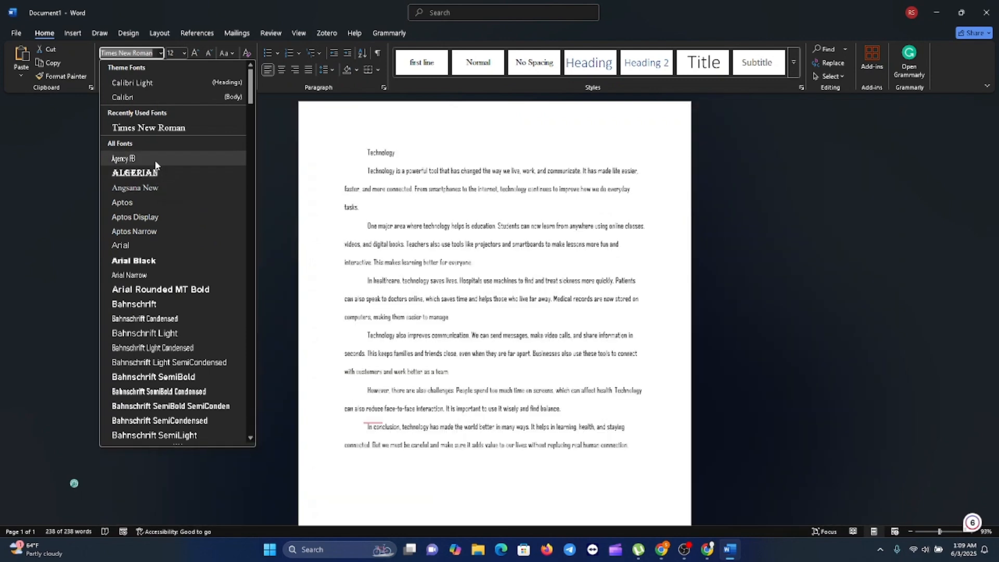
pyautogui.click(154, 129)
pyautogui.hotkey('ctrl', 'a')
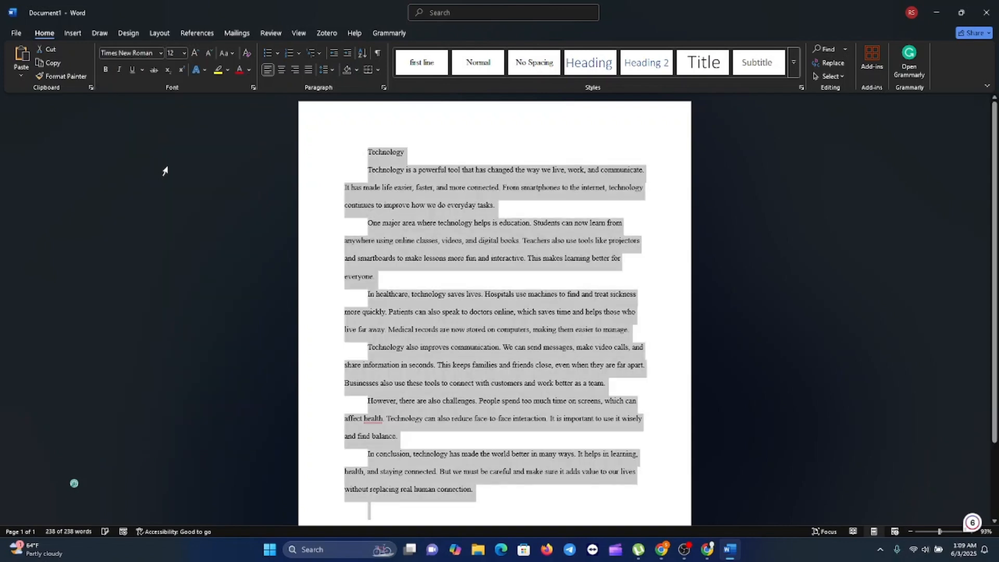
pyautogui.click(183, 55)
pyautogui.click(174, 111)
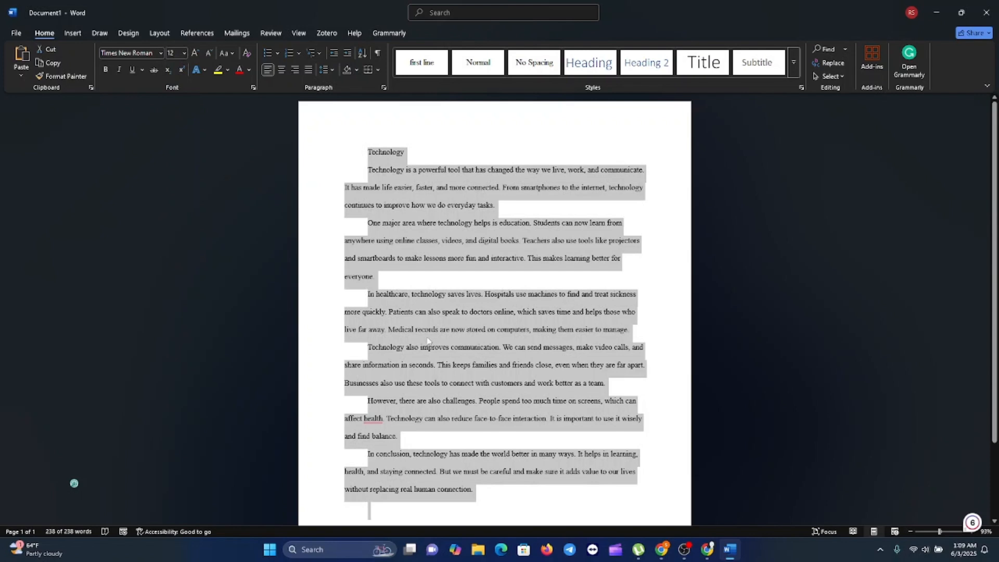
pyautogui.click(432, 321)
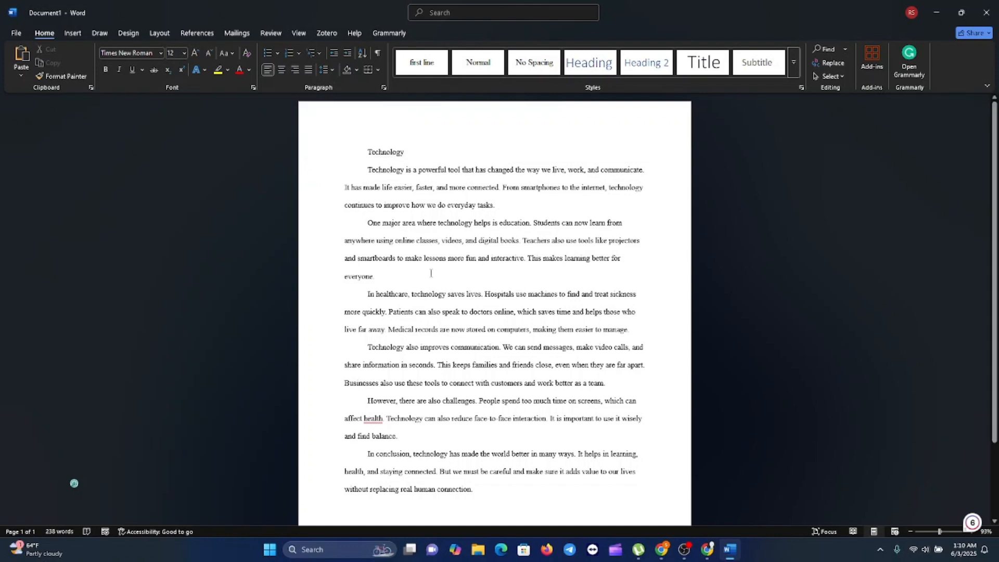
# Justify all the essay text, after trying center and right alignment.
pyautogui.hotkey('ctrl', 'a')
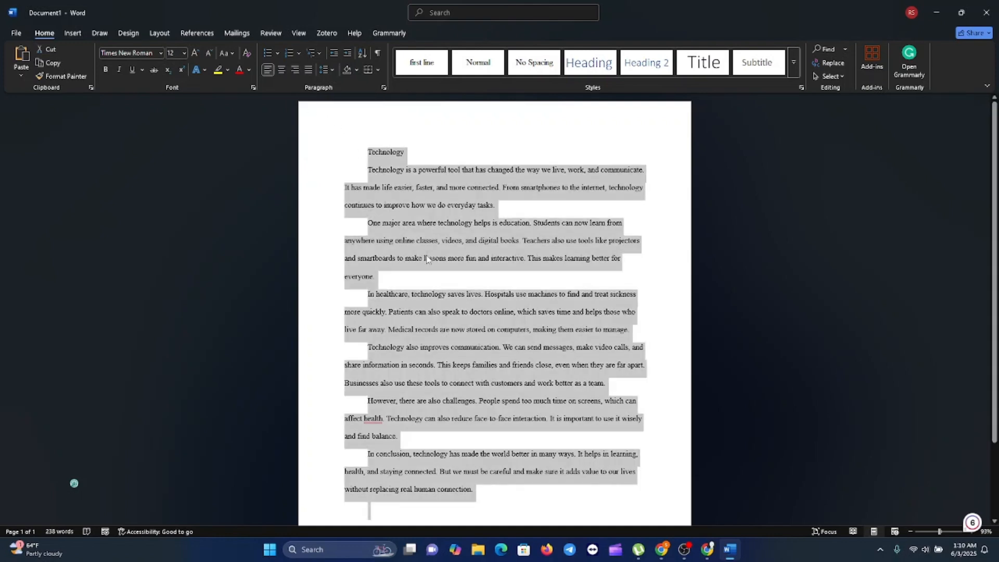
pyautogui.click(281, 70)
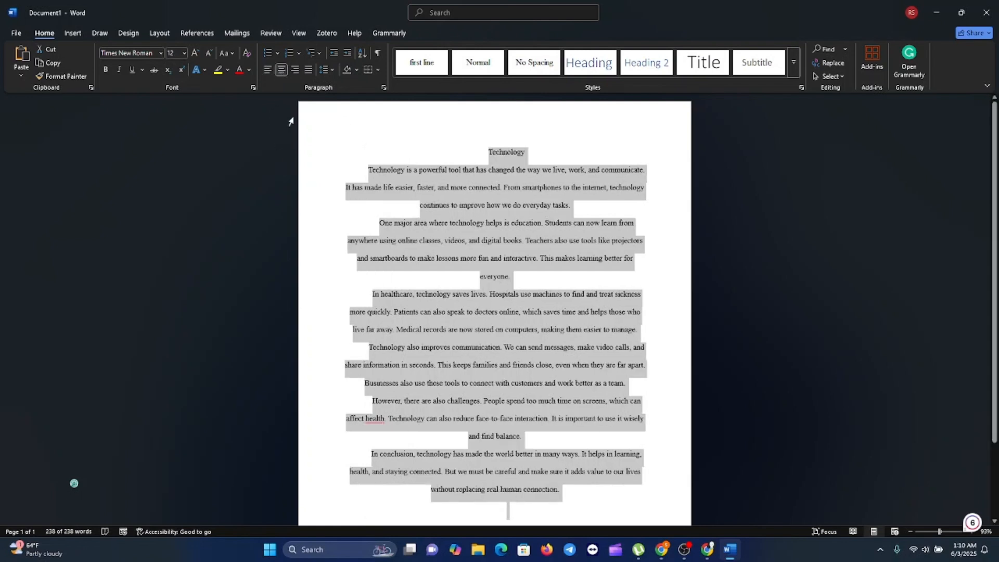
pyautogui.click(295, 73)
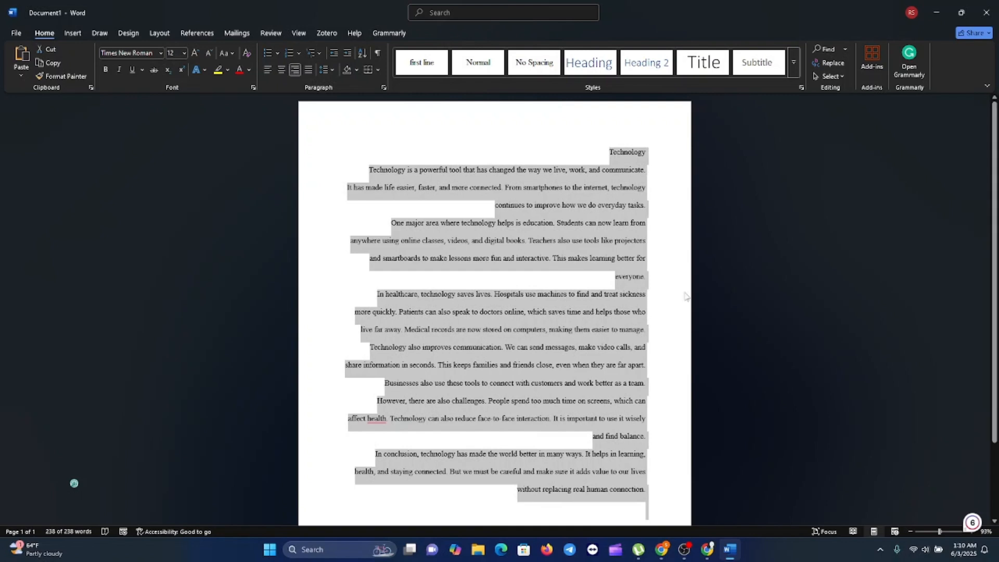
pyautogui.click(310, 71)
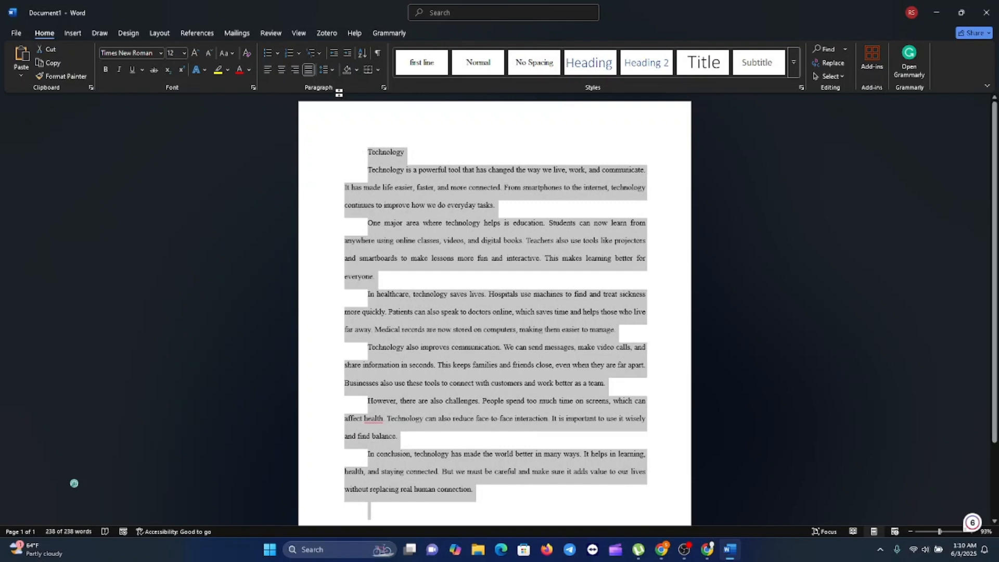
pyautogui.click(383, 88)
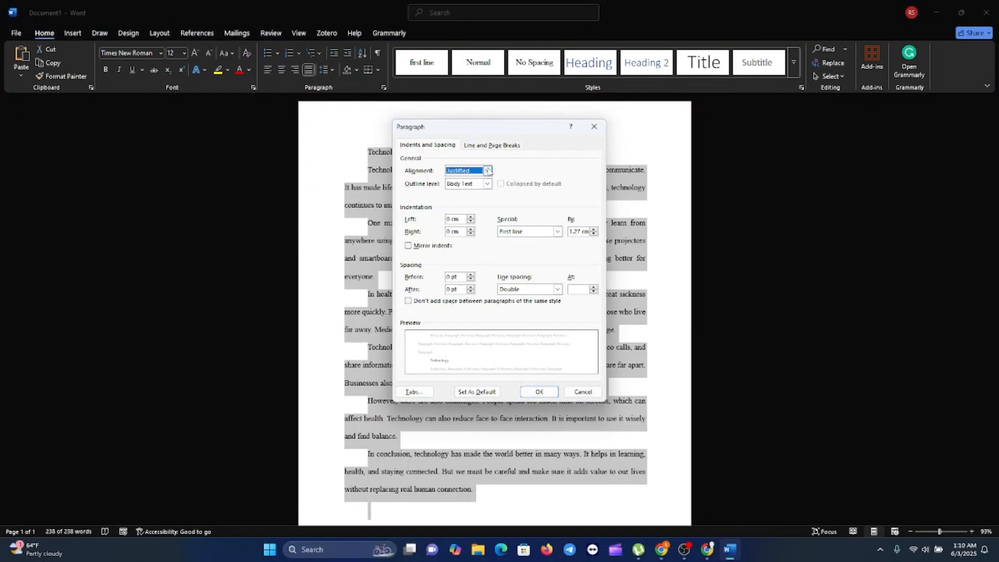
# Keep Justified alignment and the First line indent in the Paragraph dialog, moving it off the text.
pyautogui.click(488, 171)
pyautogui.click(464, 206)
pyautogui.click(558, 231)
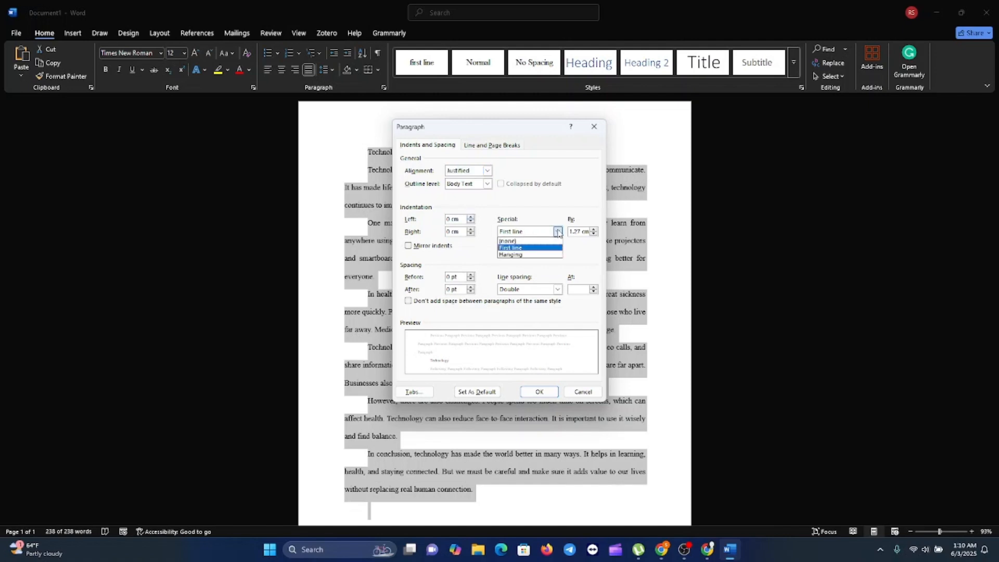
pyautogui.click(508, 131)
pyautogui.moveTo(495, 127); pyautogui.dragTo(818, 128)
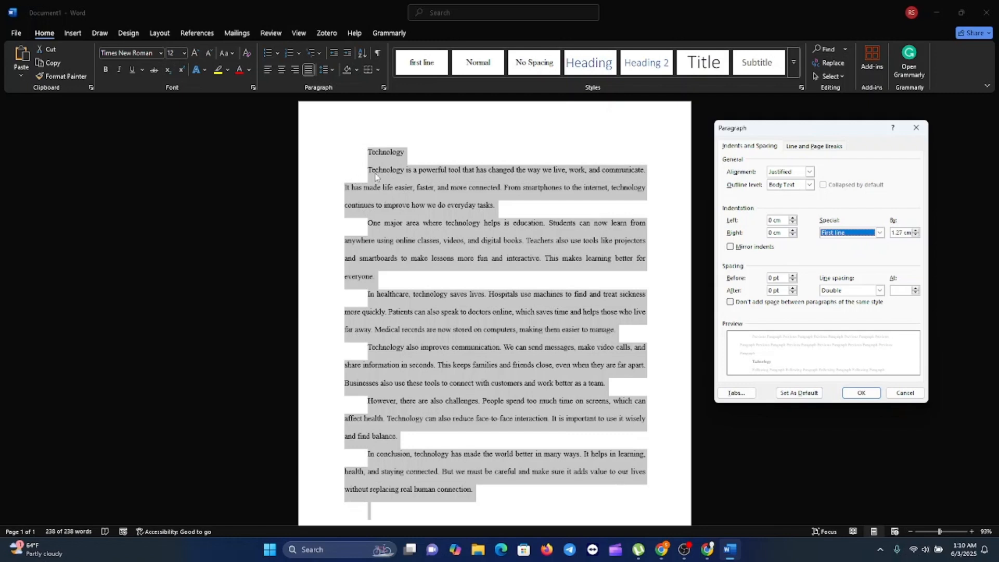
# Remove the first-line indents, apply 1.5 line spacing, and add a blank line before 'One major area'.
pyautogui.click(879, 232)
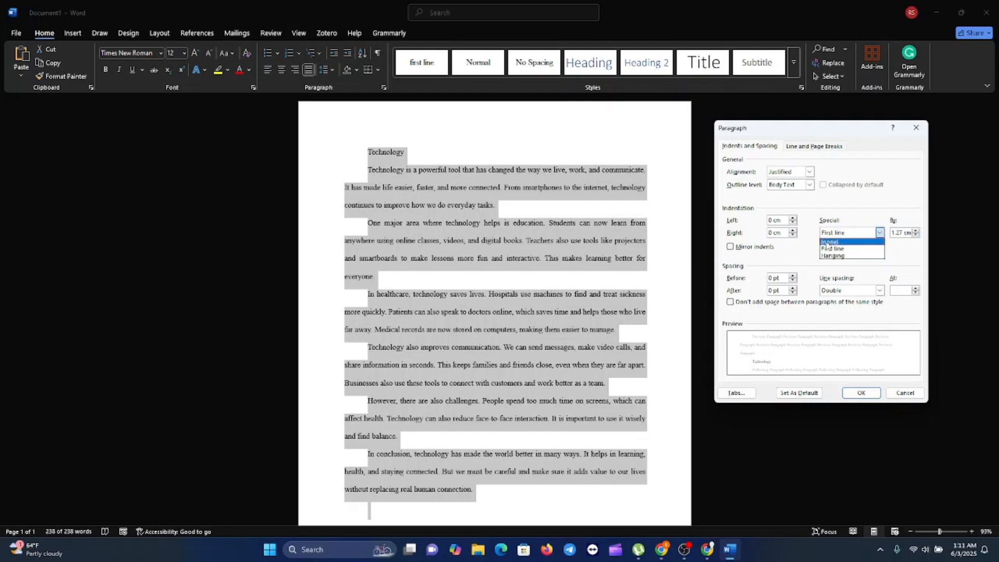
pyautogui.click(828, 242)
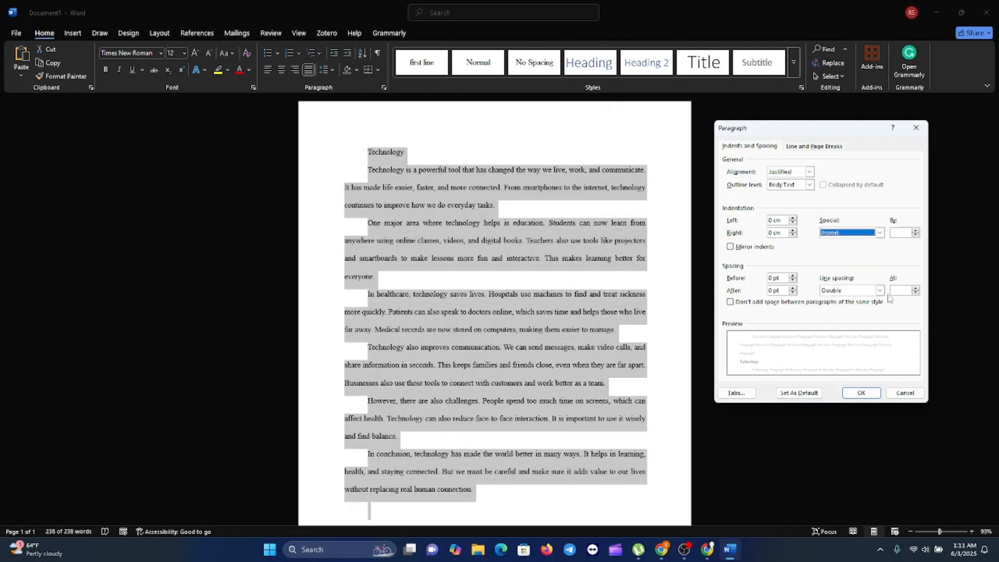
pyautogui.click(879, 290)
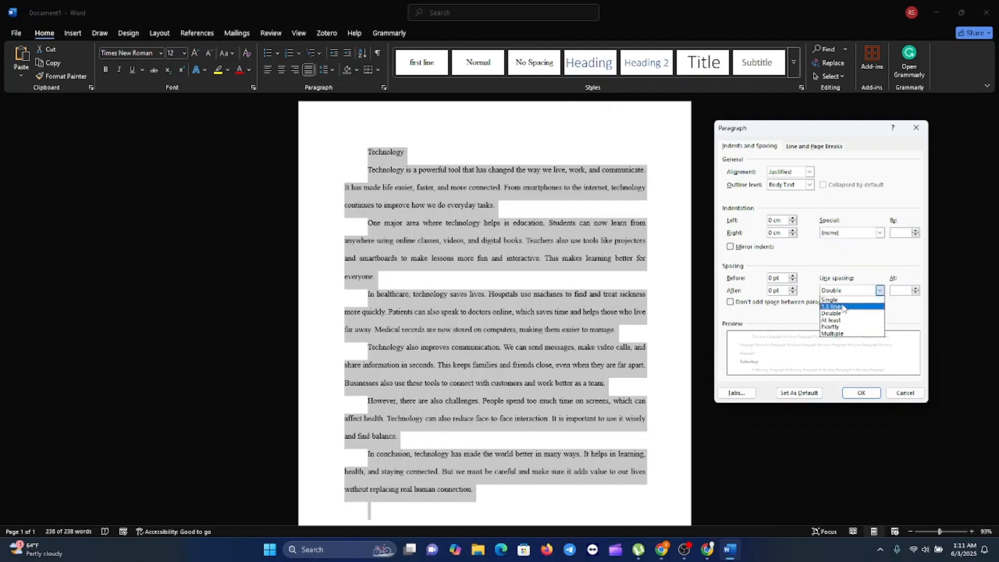
pyautogui.click(839, 307)
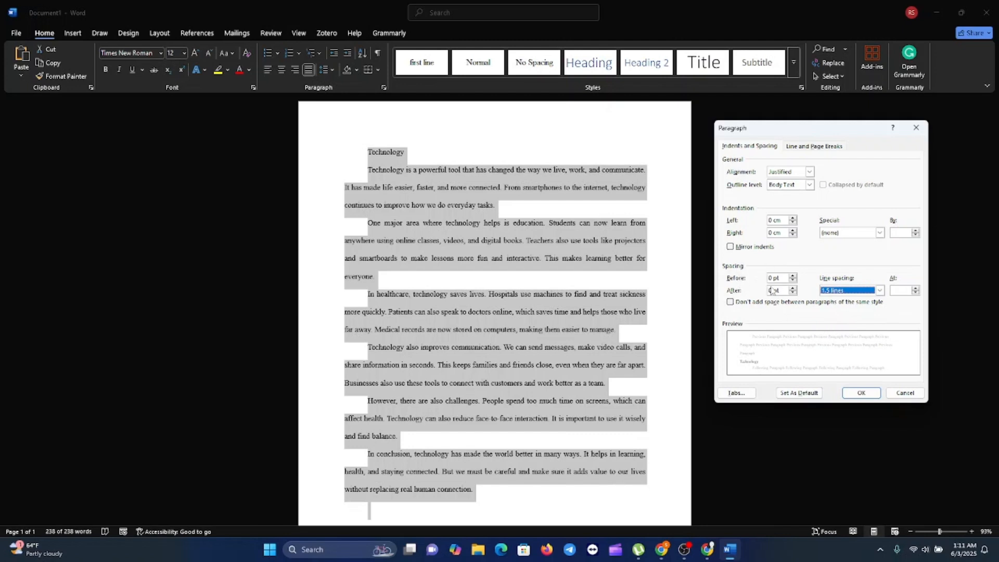
pyautogui.click(861, 393)
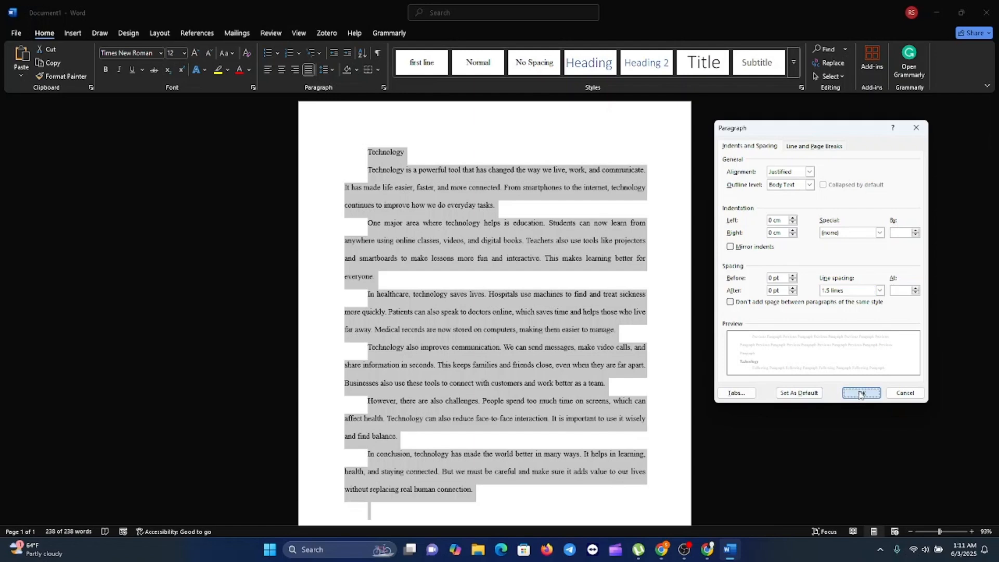
pyautogui.click(358, 207)
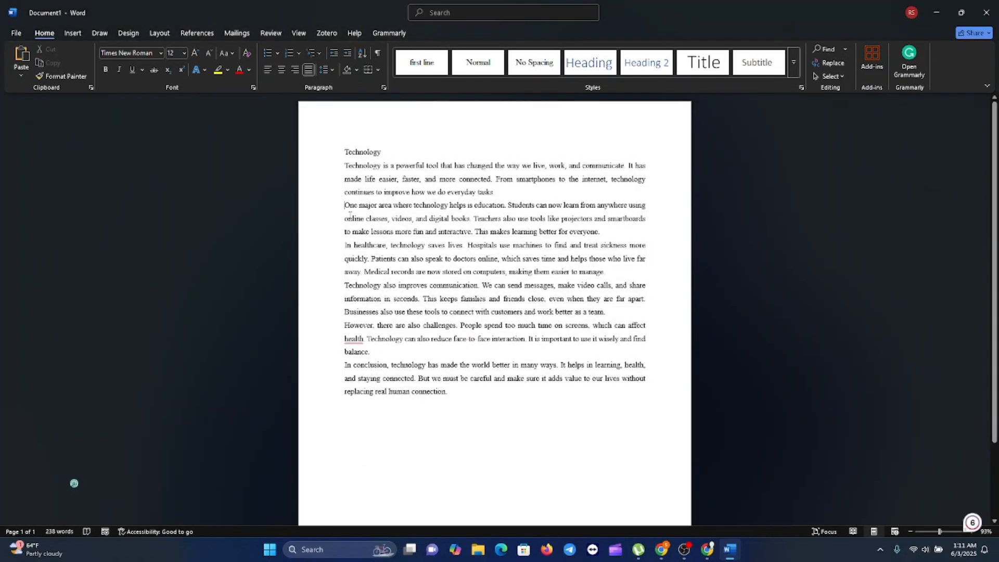
pyautogui.press('Return')
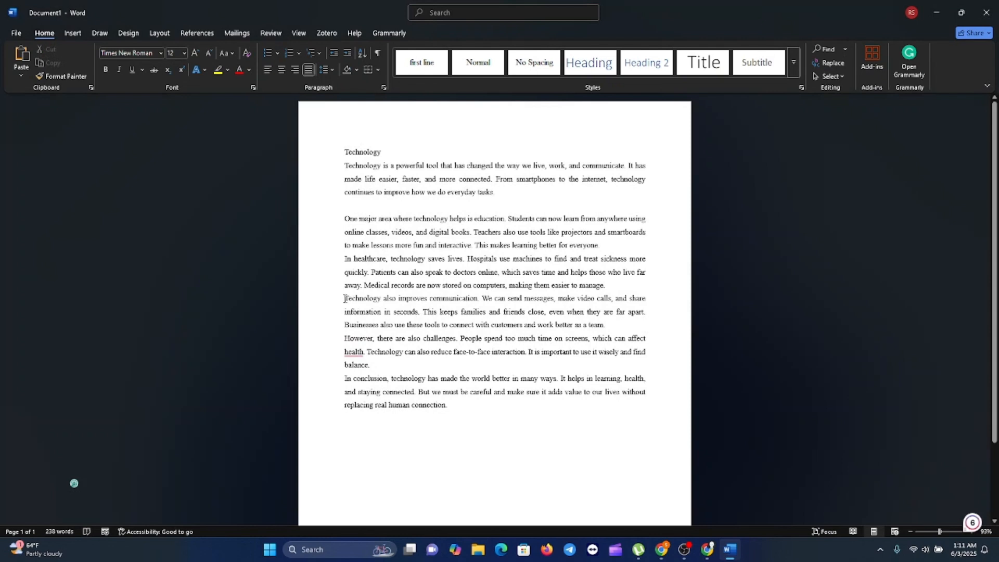
# Insert blank lines before the 'Technology also improves communication' and 'In conclusion' paragraphs.
pyautogui.click(345, 299)
pyautogui.press('Return')
pyautogui.click(345, 391)
pyautogui.press('Return')
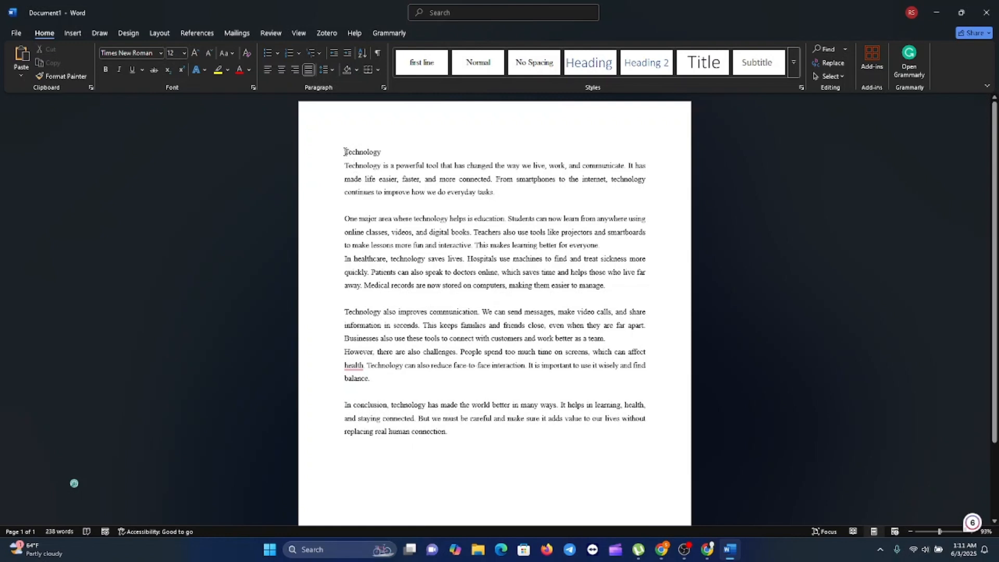
pyautogui.moveTo(345, 152); pyautogui.dragTo(385, 153)
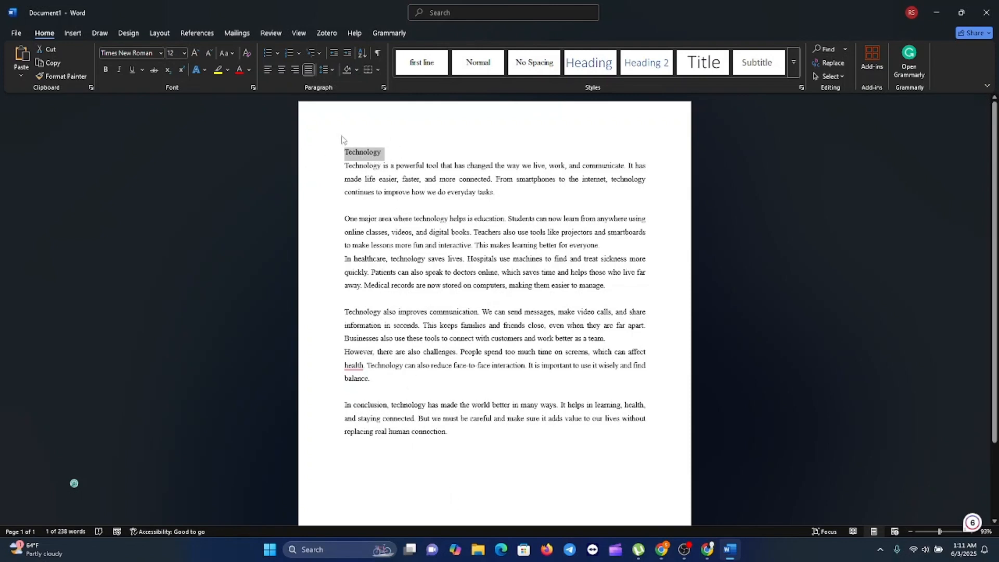
# Make the 'Technology' title bold and centered, dropping the trial italics and underline.
pyautogui.click(105, 71)
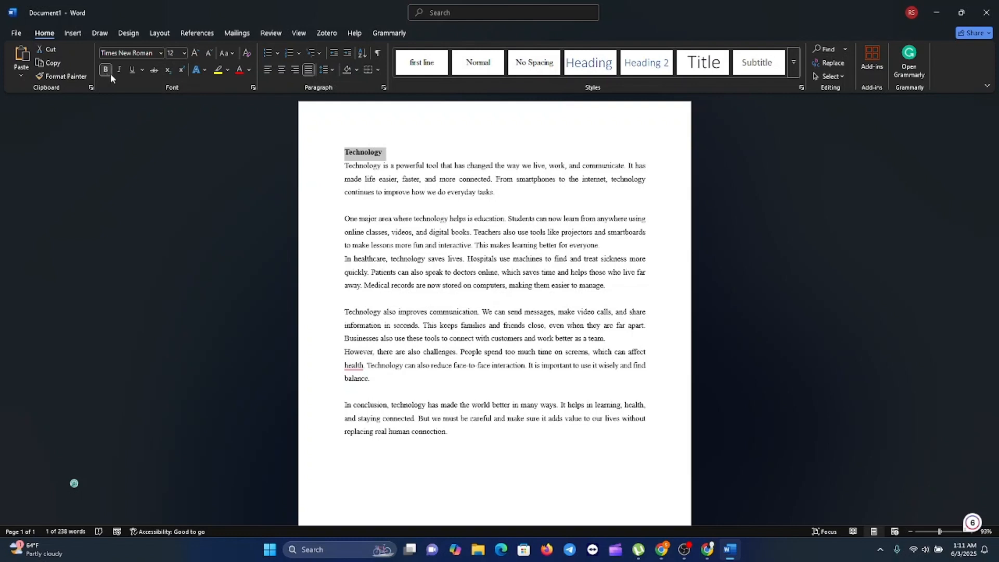
pyautogui.click(118, 70)
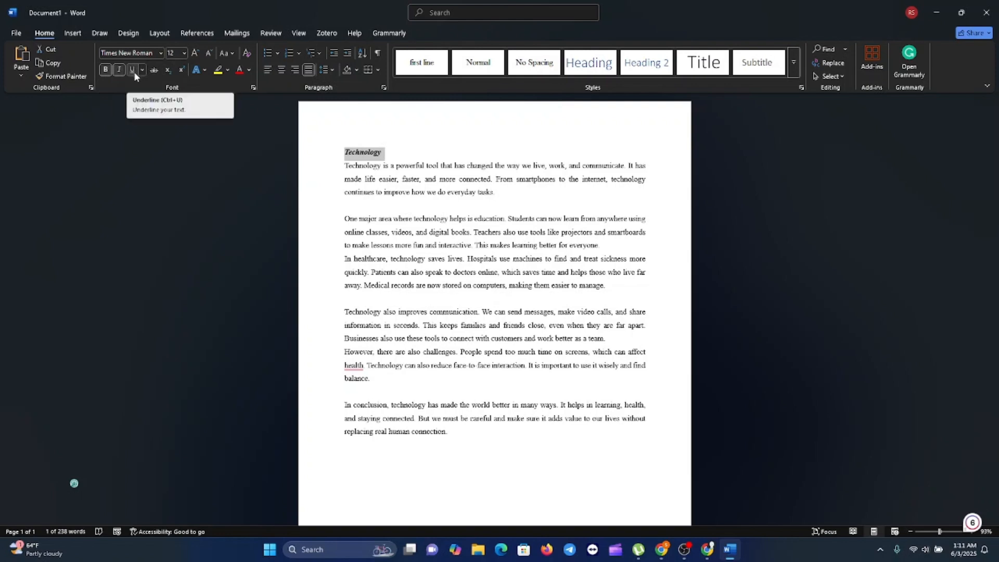
pyautogui.click(133, 71)
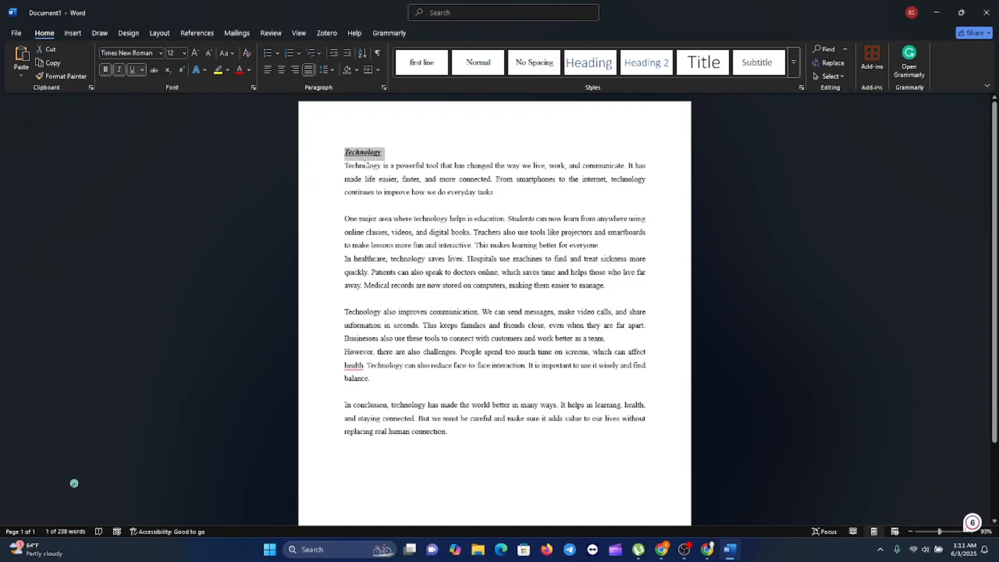
pyautogui.click(142, 69)
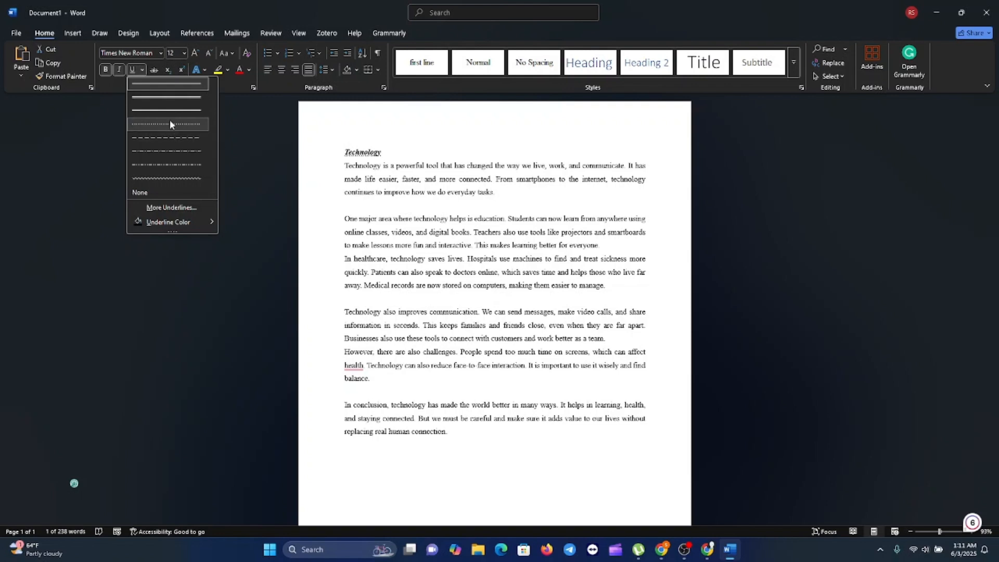
pyautogui.click(176, 91)
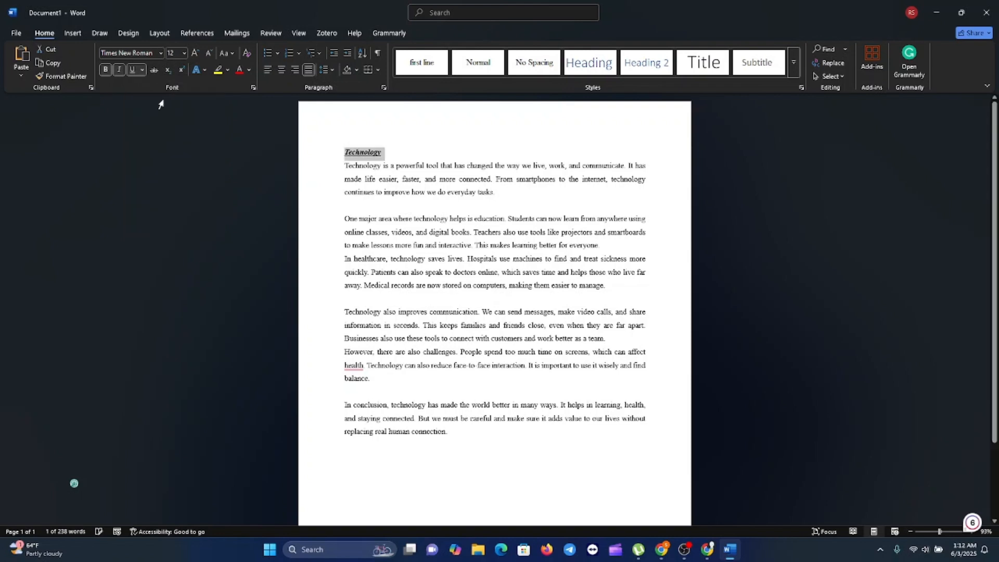
pyautogui.click(120, 70)
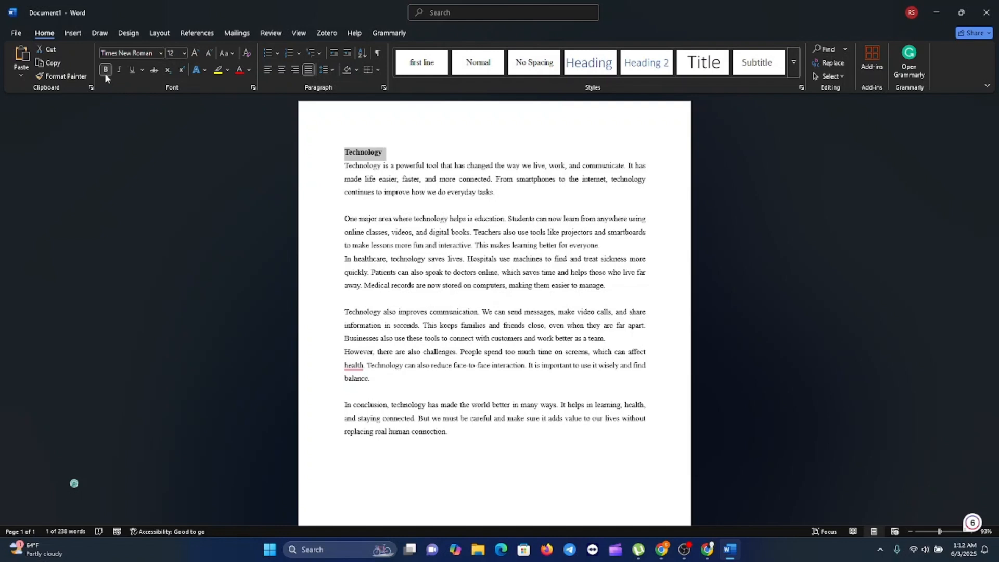
pyautogui.click(281, 70)
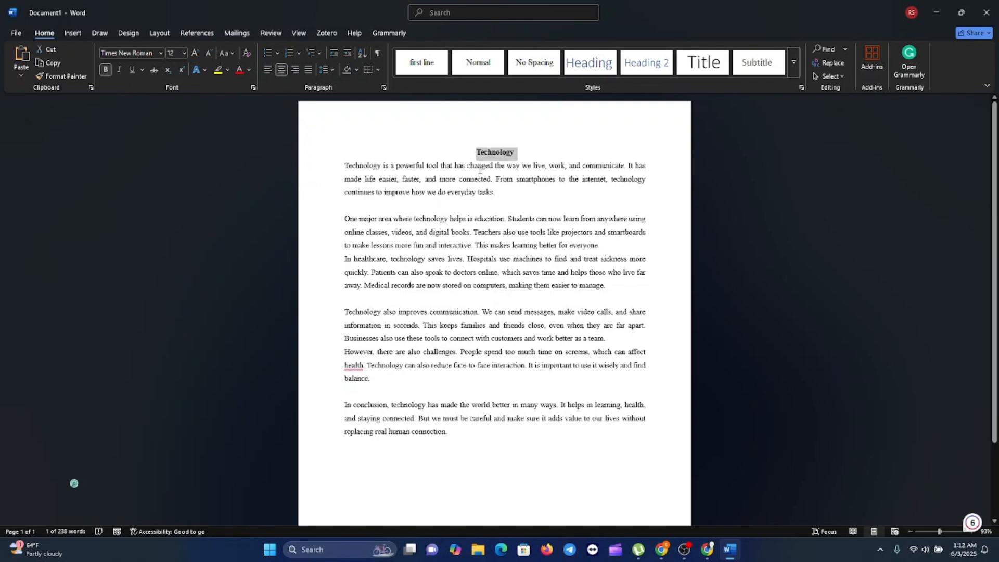
# Select all essay text from the 'Technology' title to the last empty line.
pyautogui.click(499, 159)
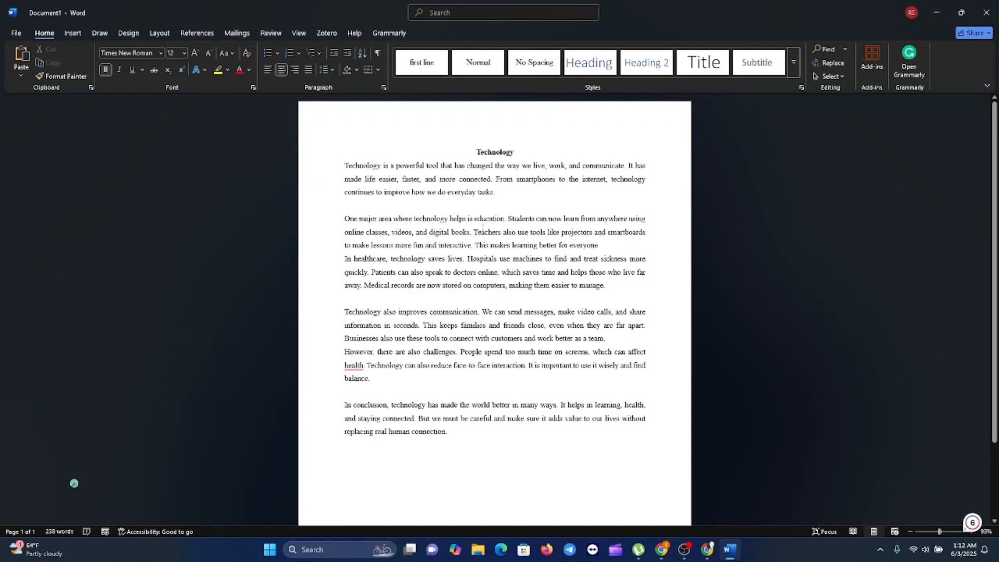
pyautogui.moveTo(430, 153); pyautogui.dragTo(515, 443)
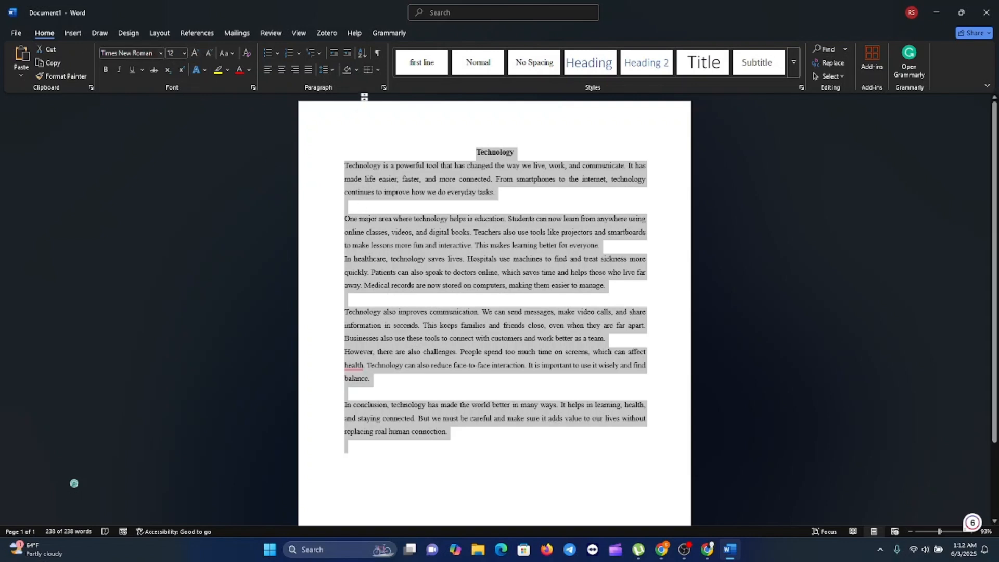
# Format the essay as Left aligned, 1.27 cm First line indent, Double line spacing.
pyautogui.click(385, 88)
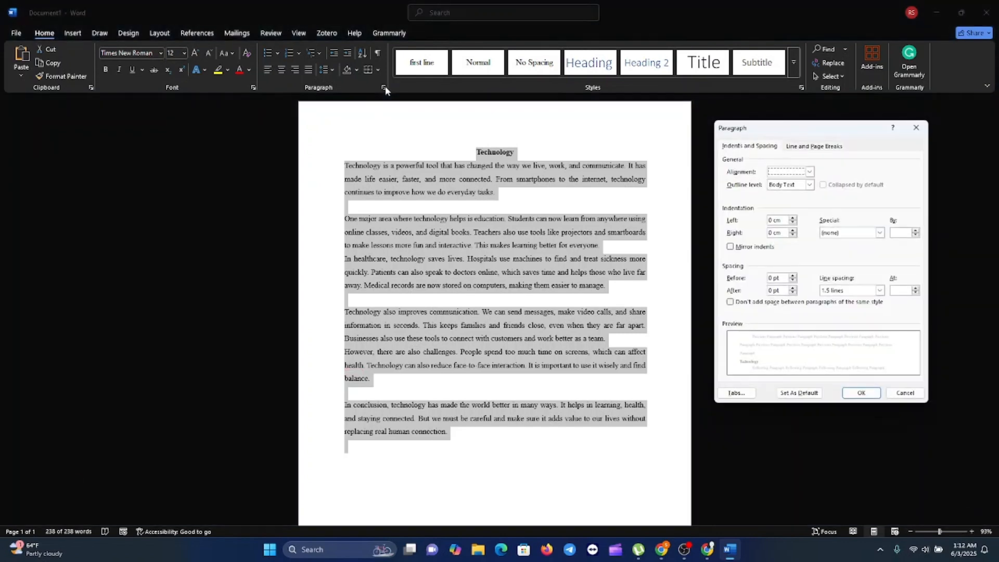
pyautogui.click(809, 172)
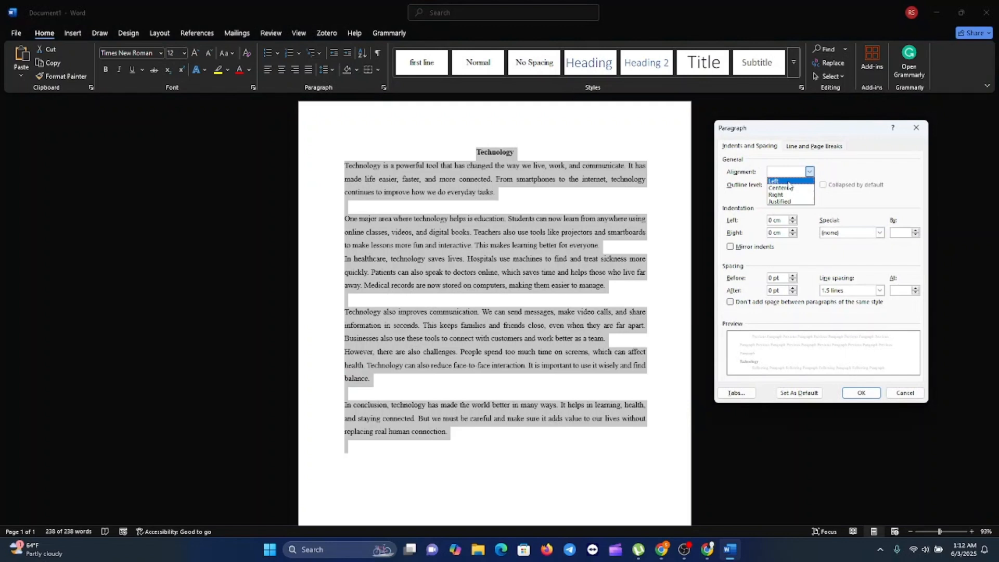
pyautogui.click(788, 182)
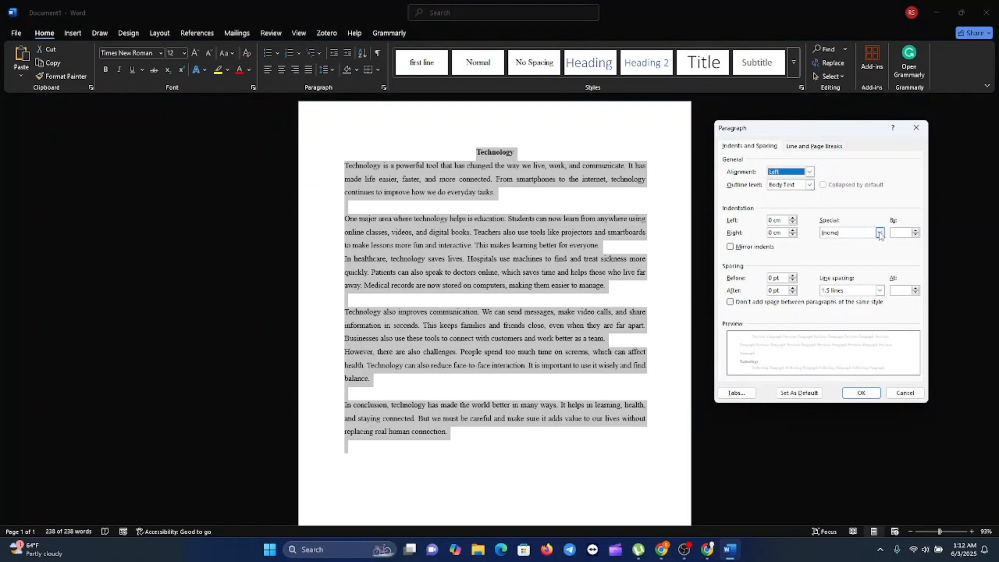
pyautogui.click(879, 233)
pyautogui.click(833, 249)
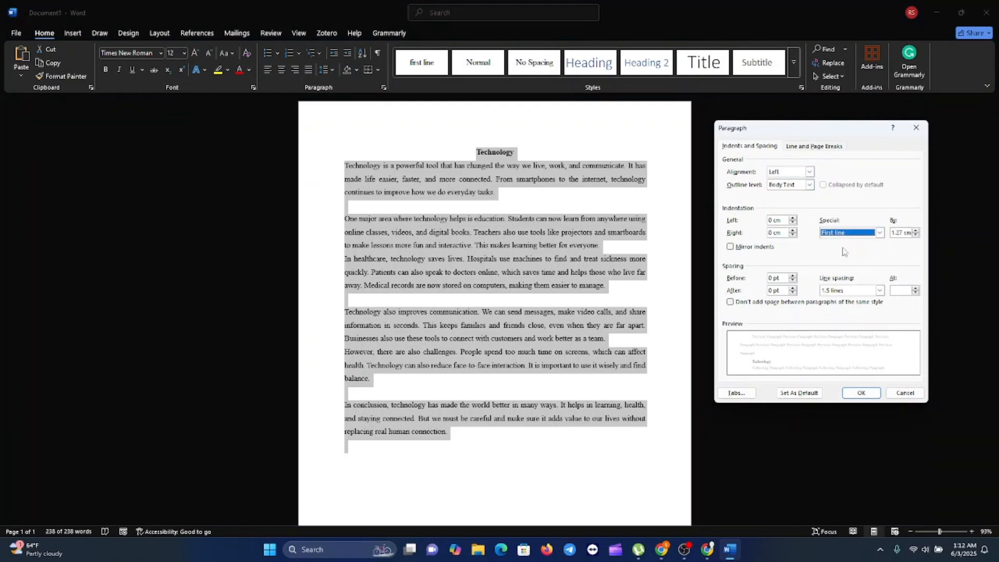
pyautogui.click(879, 290)
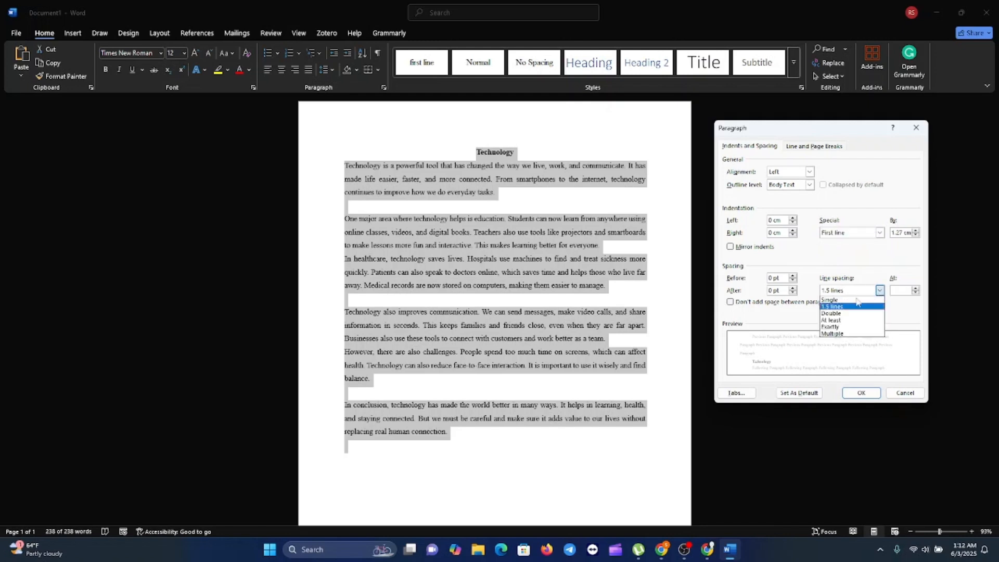
pyautogui.click(837, 313)
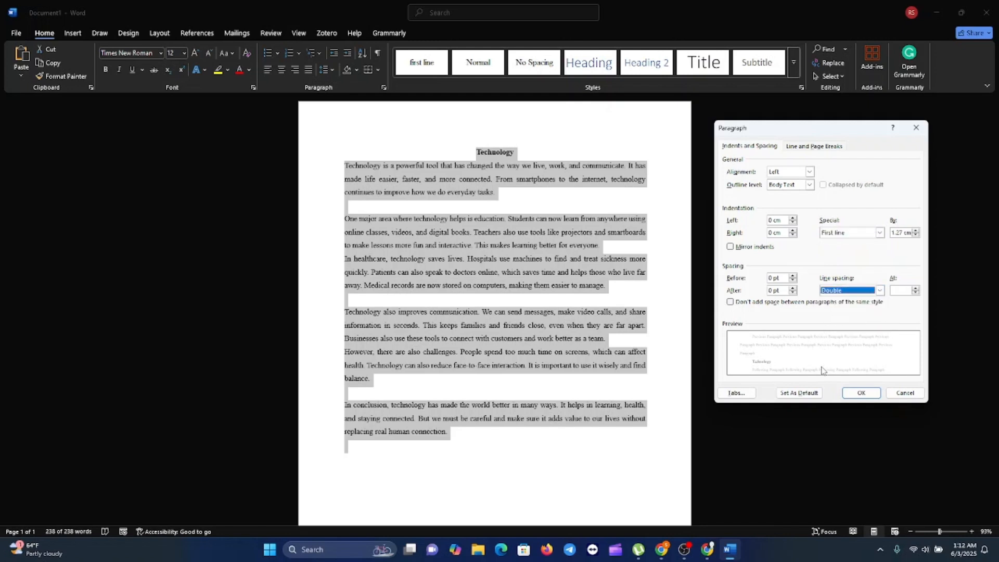
pyautogui.click(853, 396)
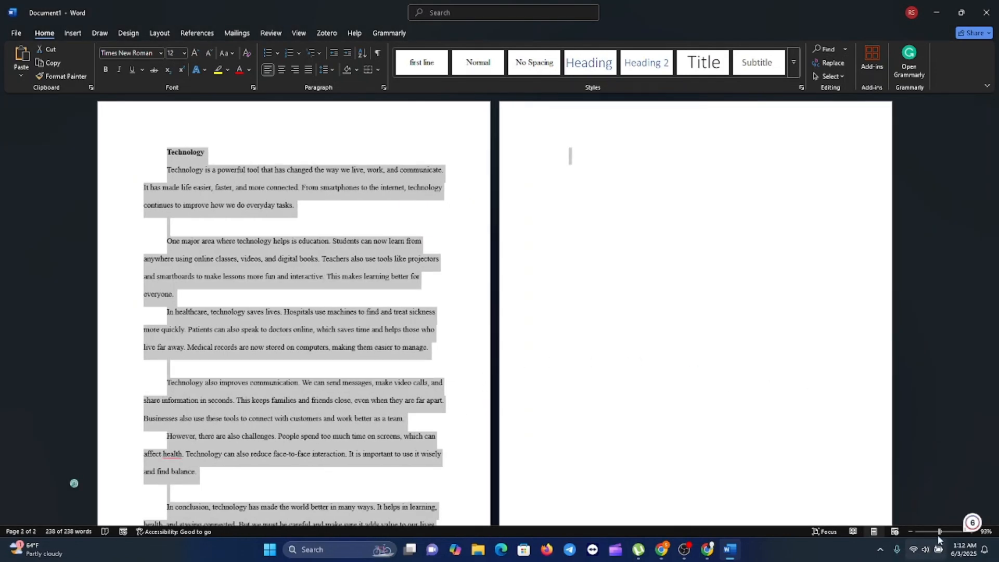
# Delete the blank lines after the first paragraph and after the healthcare paragraph.
pyautogui.moveTo(940, 530); pyautogui.dragTo(943, 531)
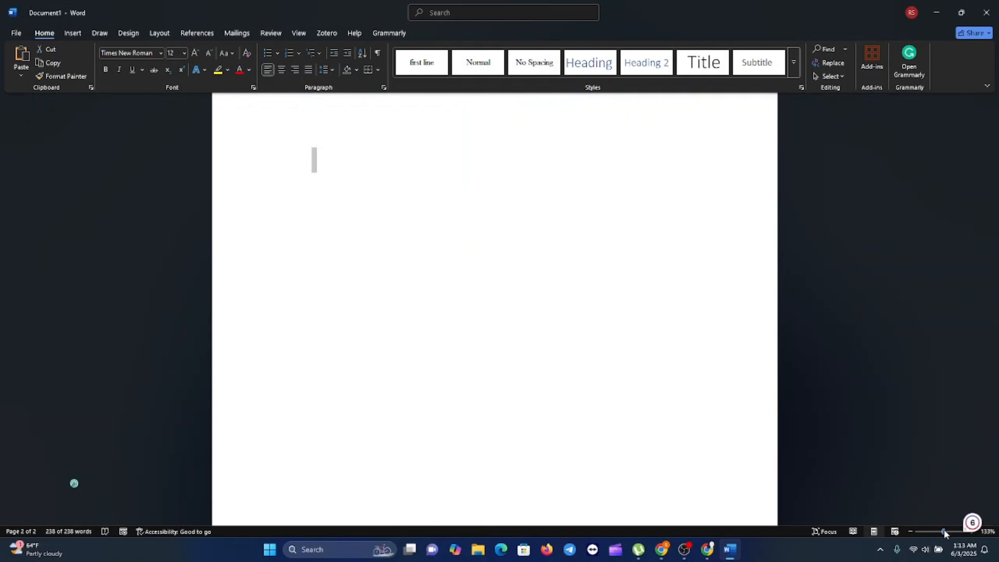
pyautogui.moveTo(943, 531); pyautogui.dragTo(941, 531)
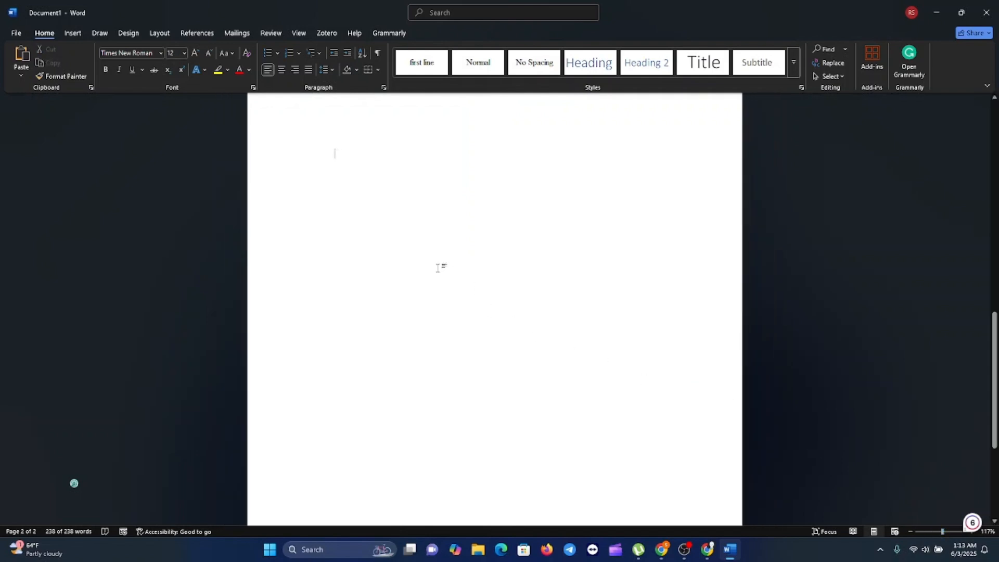
pyautogui.scroll(15, 433, 266)
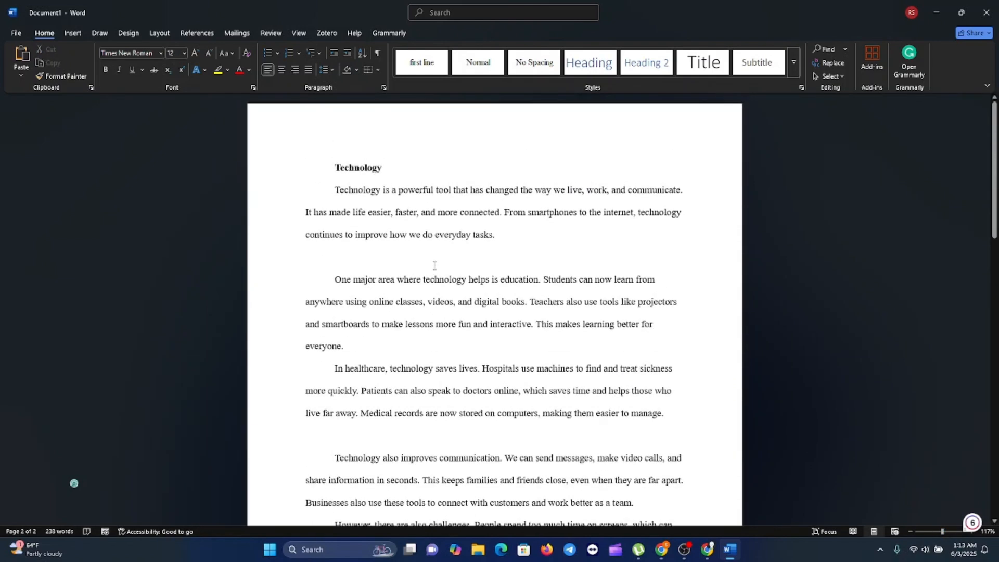
pyautogui.scroll(-1, 434, 265)
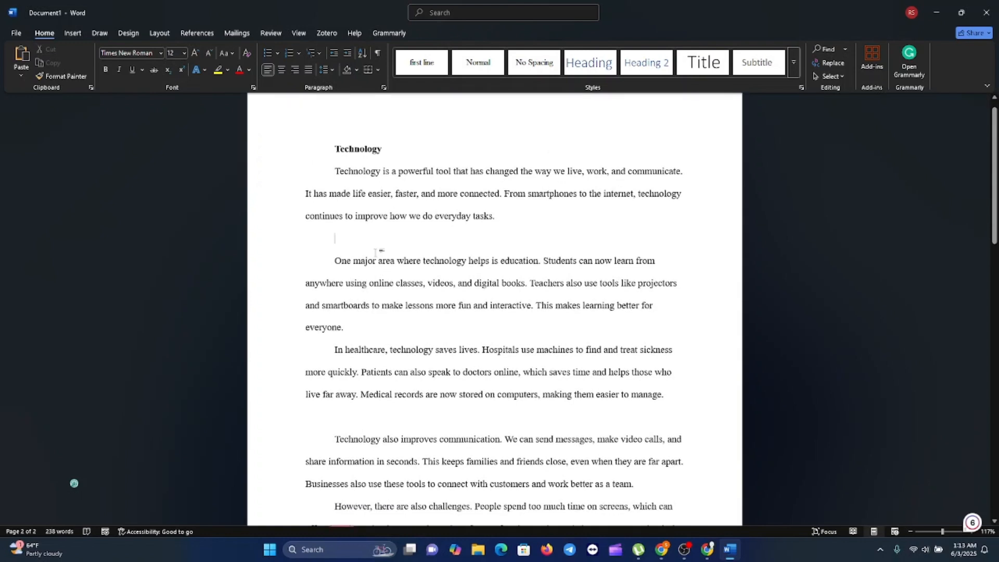
pyautogui.press('BackSpace')
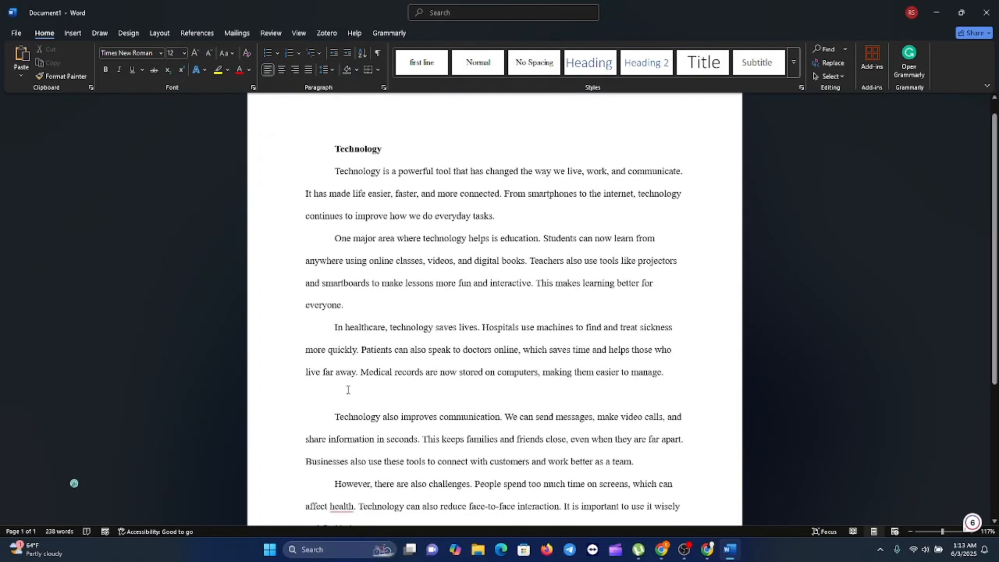
pyautogui.click(344, 399)
pyautogui.press('BackSpace')
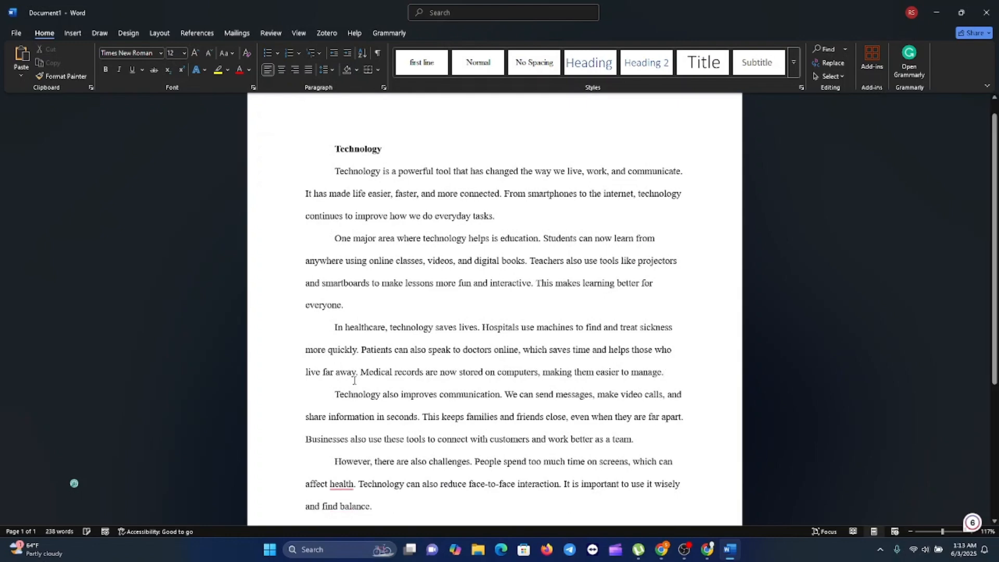
# Delete the blank line above the 'In conclusion' paragraph.
pyautogui.scroll(-2, 354, 373)
pyautogui.scroll(-1, 354, 373)
pyautogui.click(348, 359)
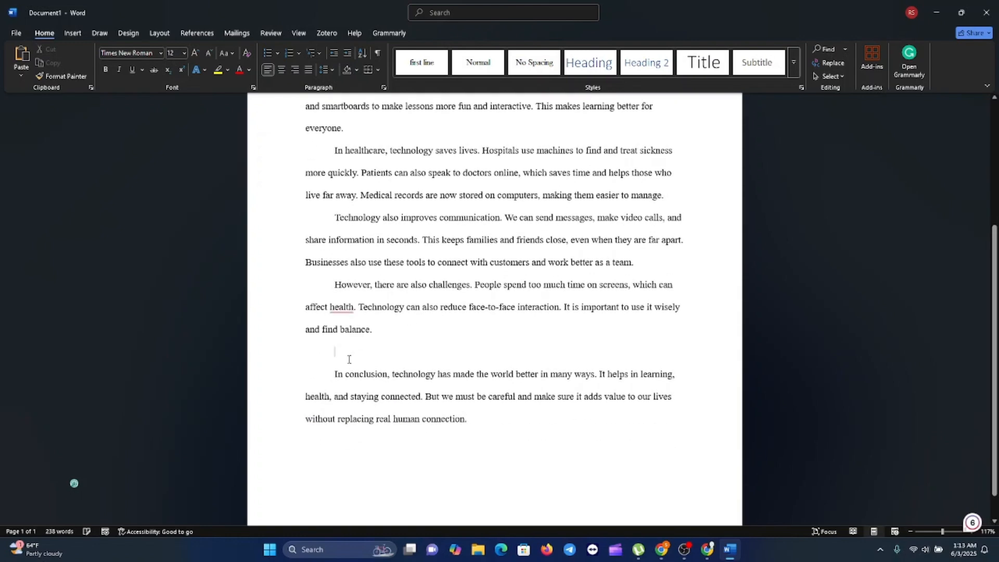
pyautogui.press('BackSpace')
pyautogui.scroll(1, 434, 377)
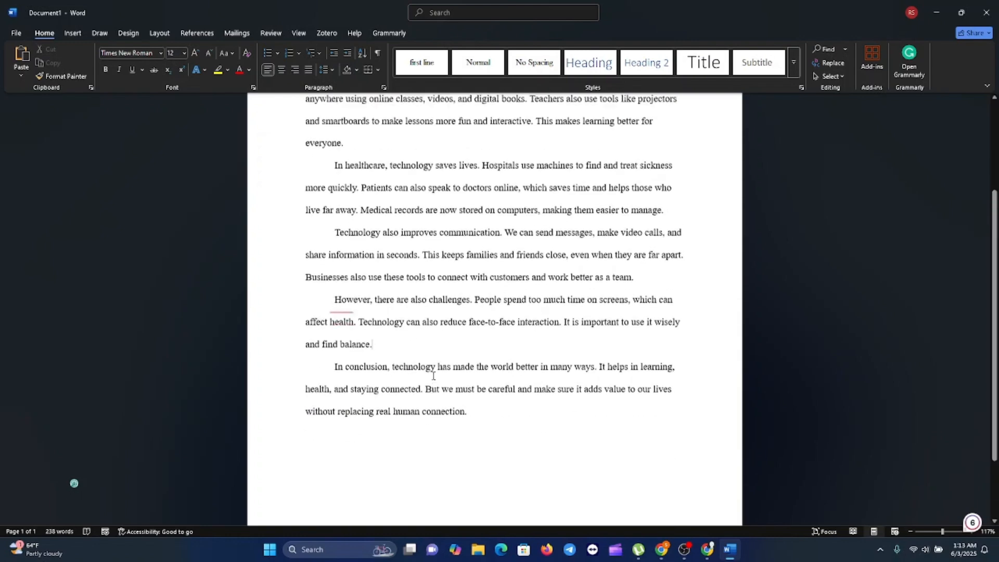
pyautogui.scroll(2, 433, 377)
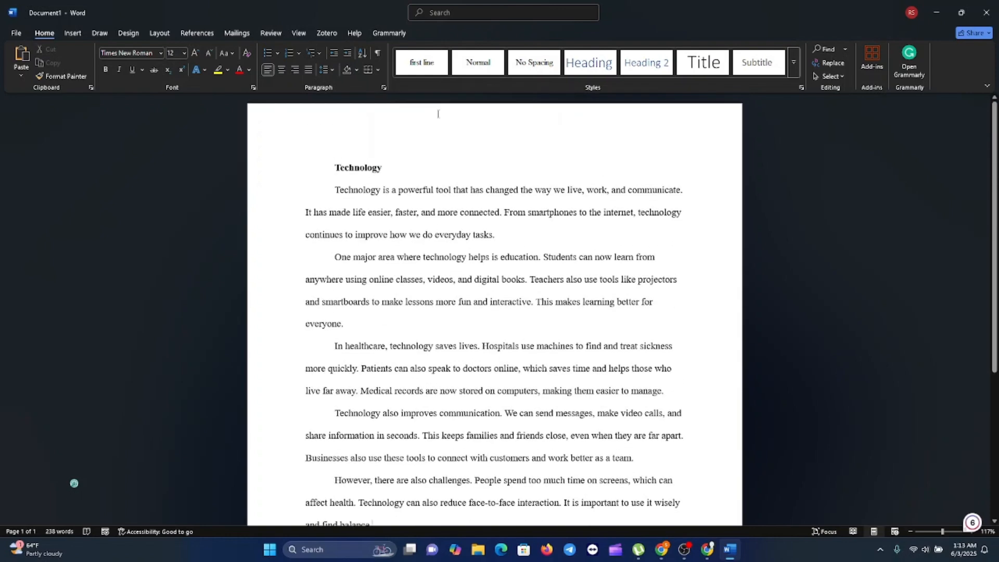
pyautogui.moveTo(335, 169); pyautogui.dragTo(390, 170)
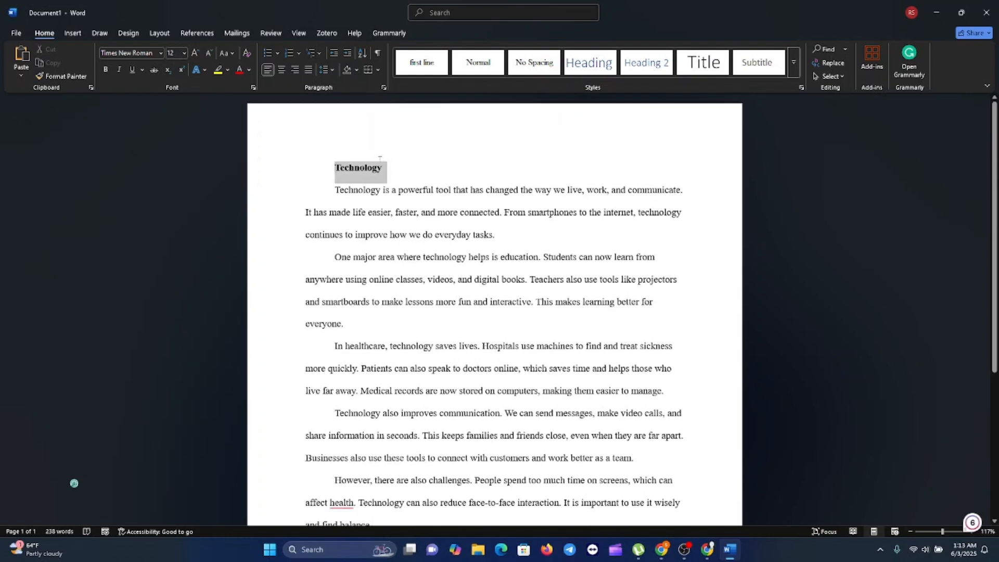
# Center-align the selected 'Technology' heading on the page.
pyautogui.click(284, 69)
pyautogui.click(478, 237)
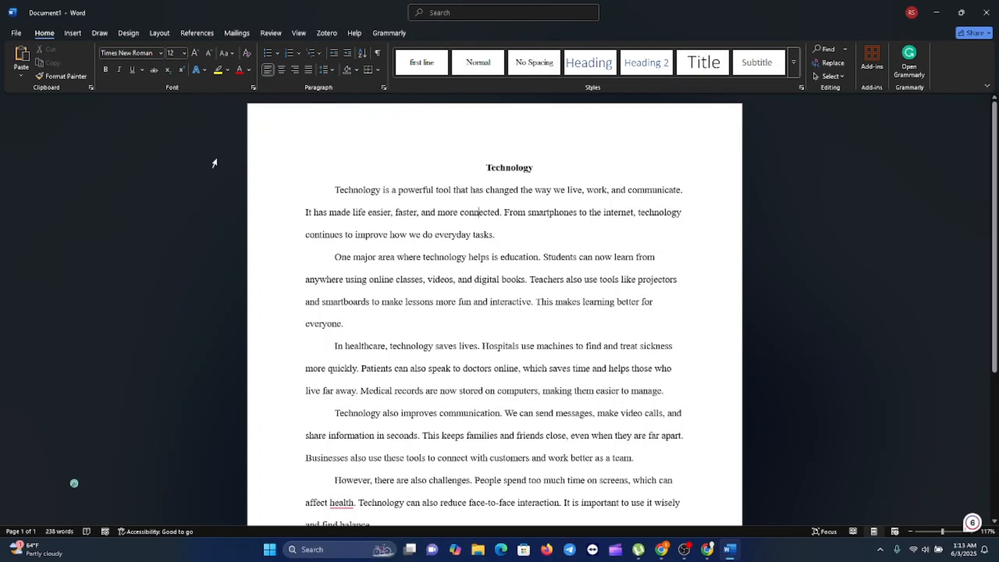
pyautogui.click(254, 88)
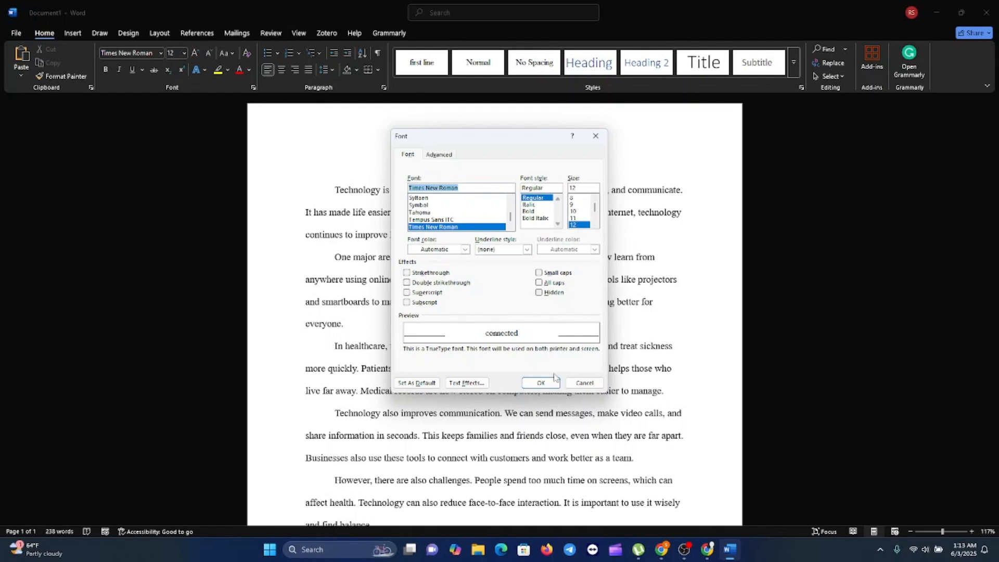
# Set Times New Roman 12 as default for all Normal-template documents, then press Ctrl+S.
pyautogui.click(410, 384)
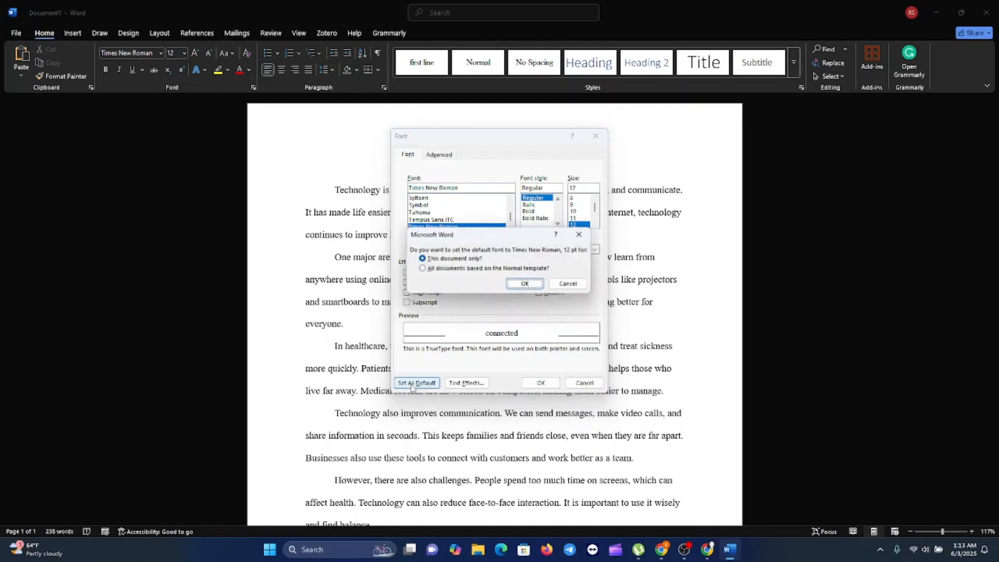
pyautogui.click(422, 269)
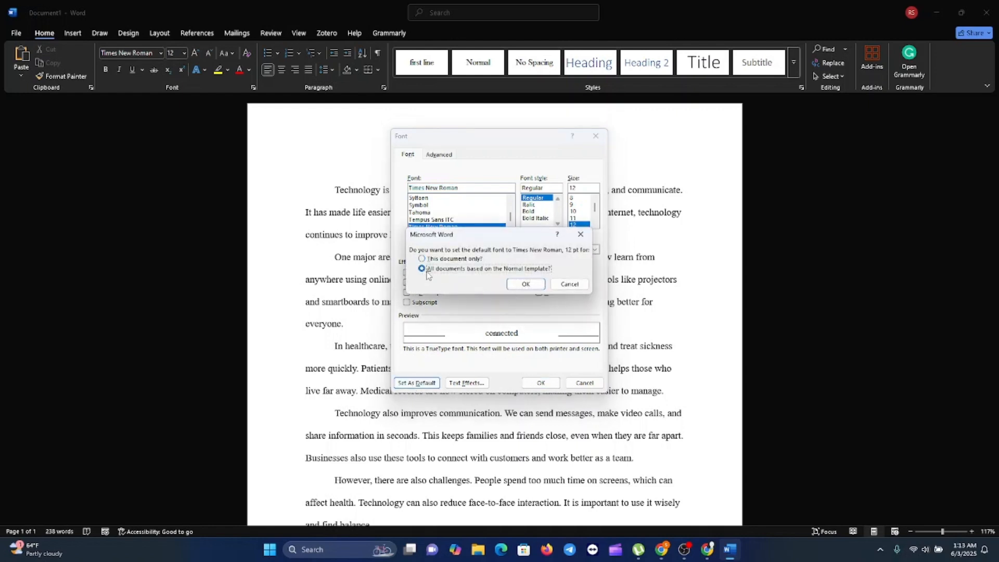
pyautogui.click(525, 284)
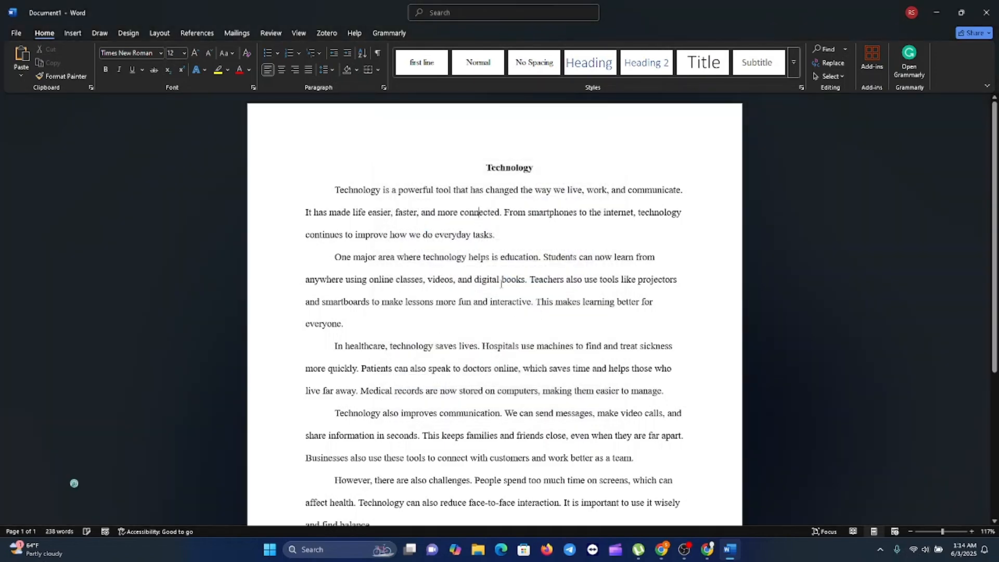
pyautogui.hotkey('ctrl', 's')
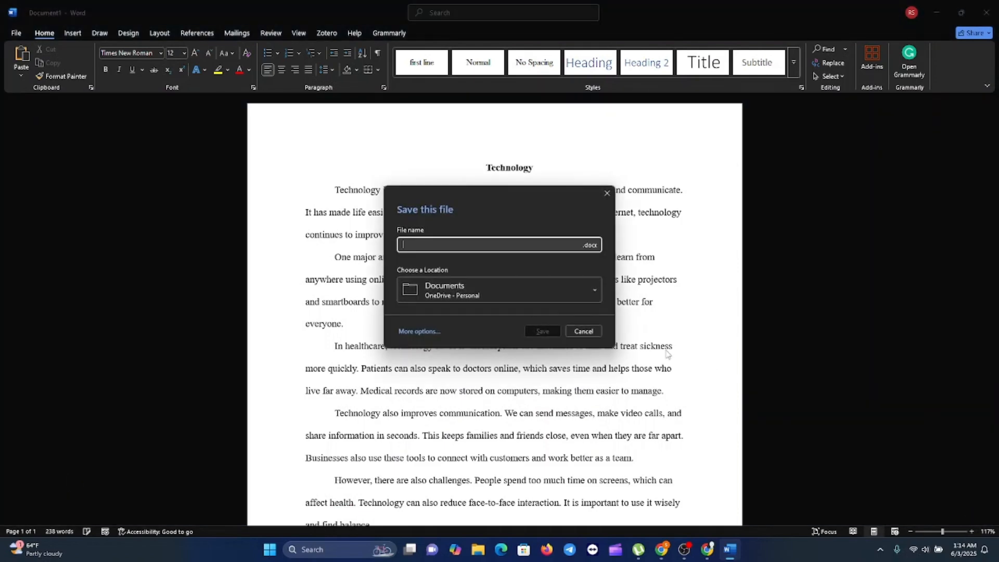
# Dismiss the save prompt and delete all the document text.
pyautogui.click(583, 331)
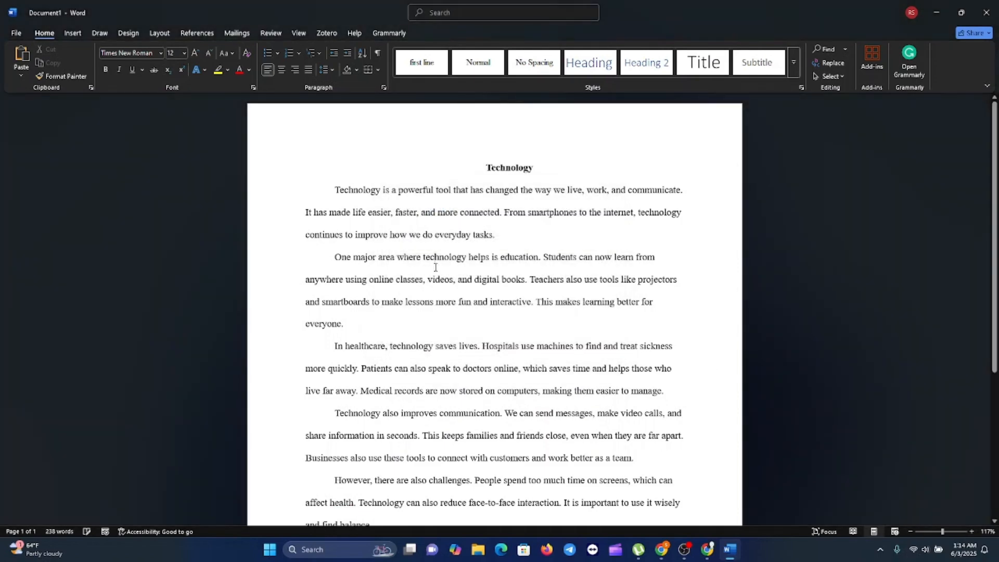
pyautogui.hotkey('ctrl', 'a')
pyautogui.hotkey('ctrl', 'c')
pyautogui.press('Delete')
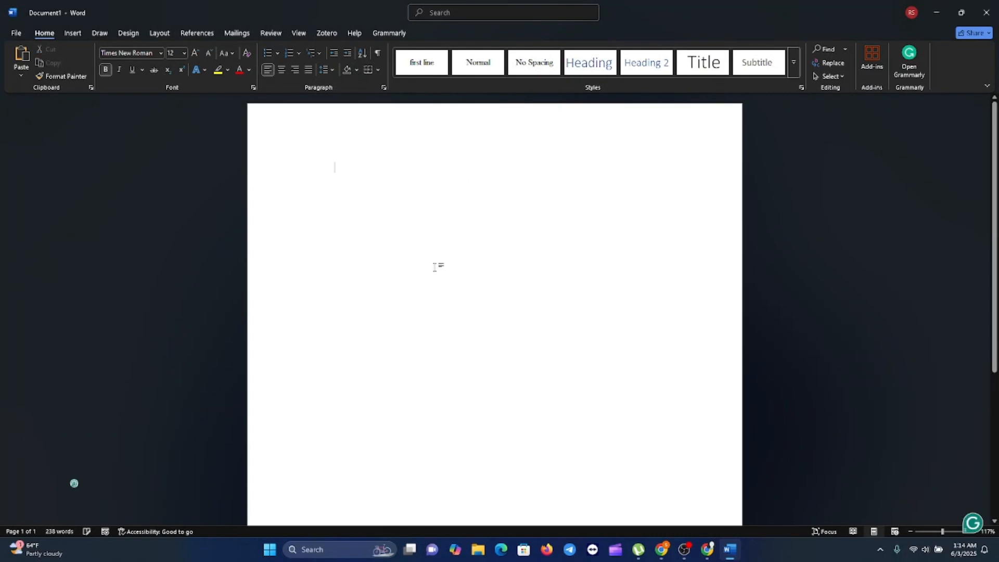
# Apply the 'first line' style and paste the essay back with Merge Formatting.
pyautogui.click(422, 63)
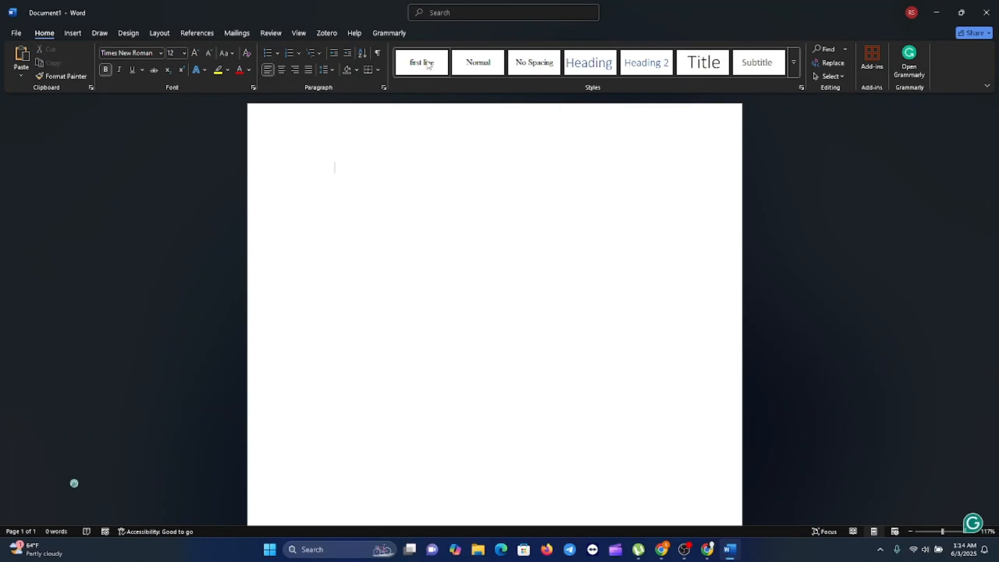
pyautogui.rightClick(337, 169)
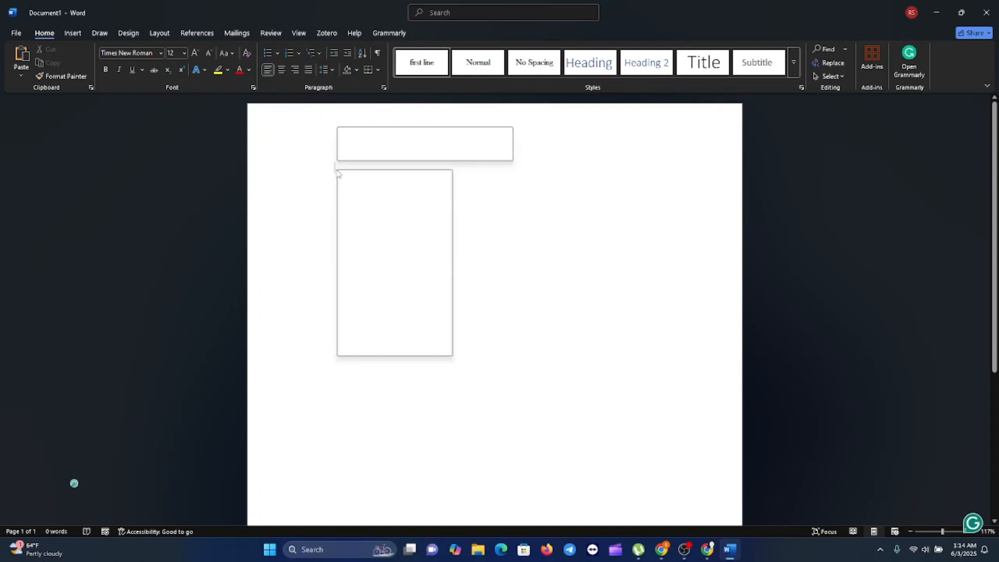
pyautogui.click(378, 240)
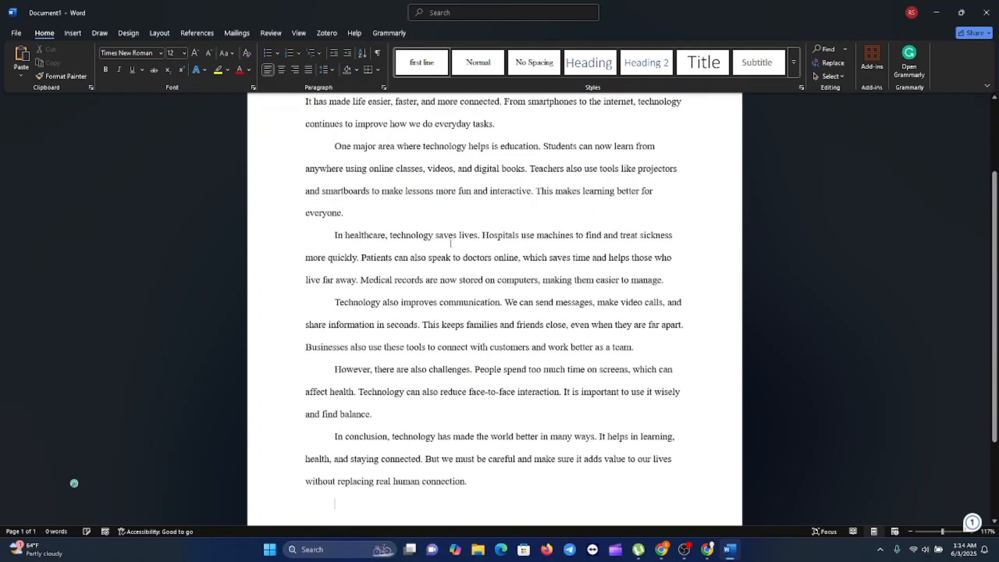
pyautogui.scroll(3, 464, 314)
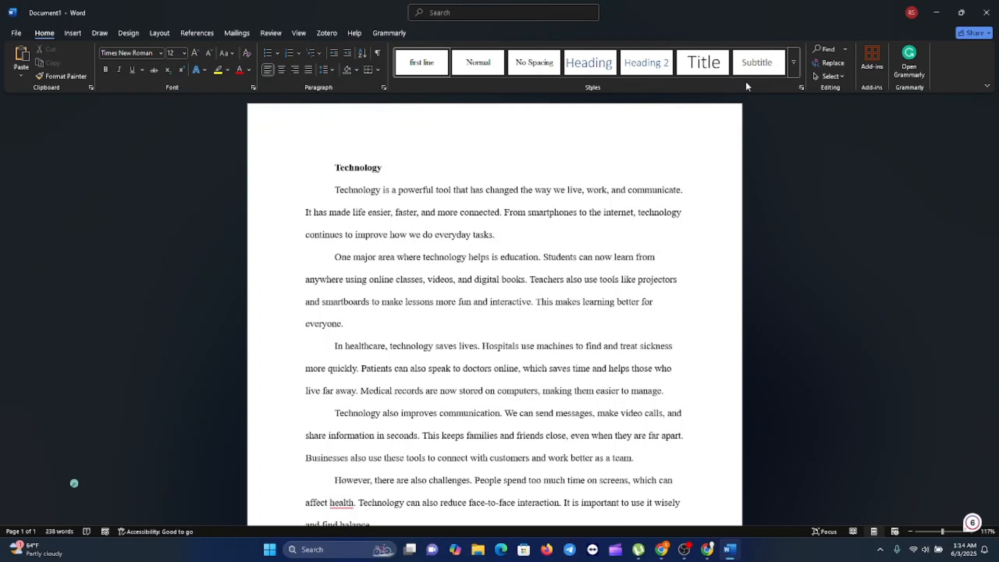
pyautogui.click(793, 64)
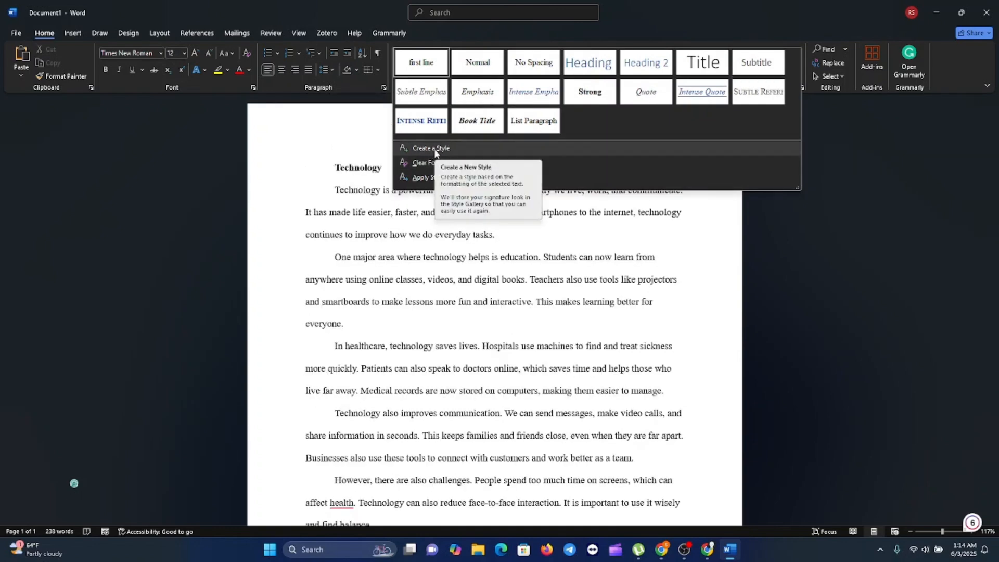
pyautogui.click(349, 149)
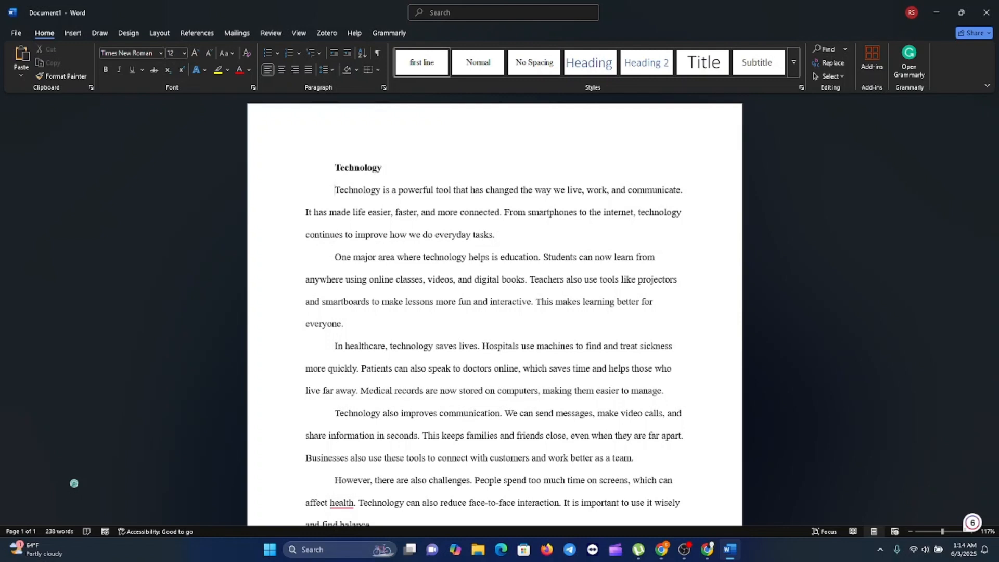
pyautogui.hotkey('alt', 'Tab')
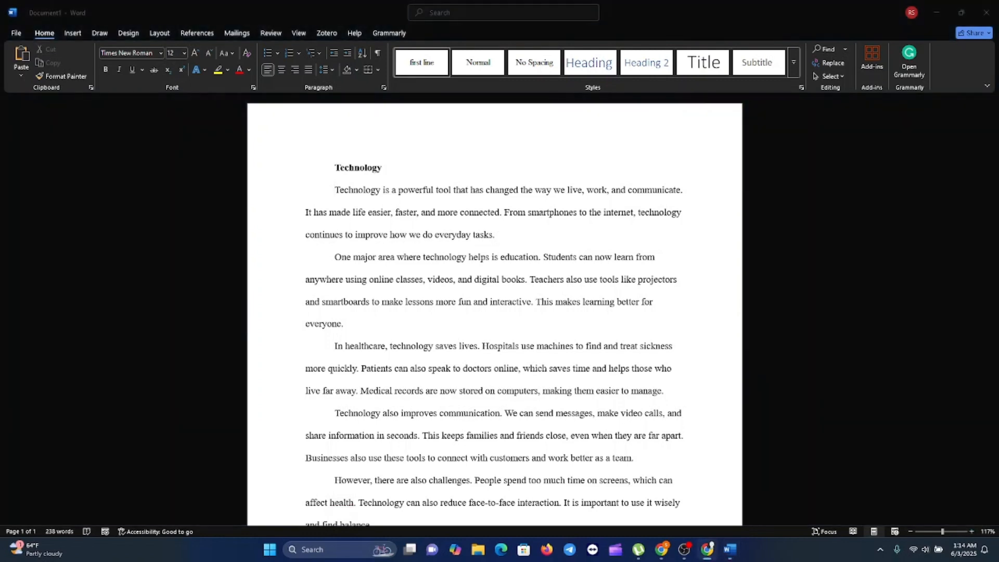